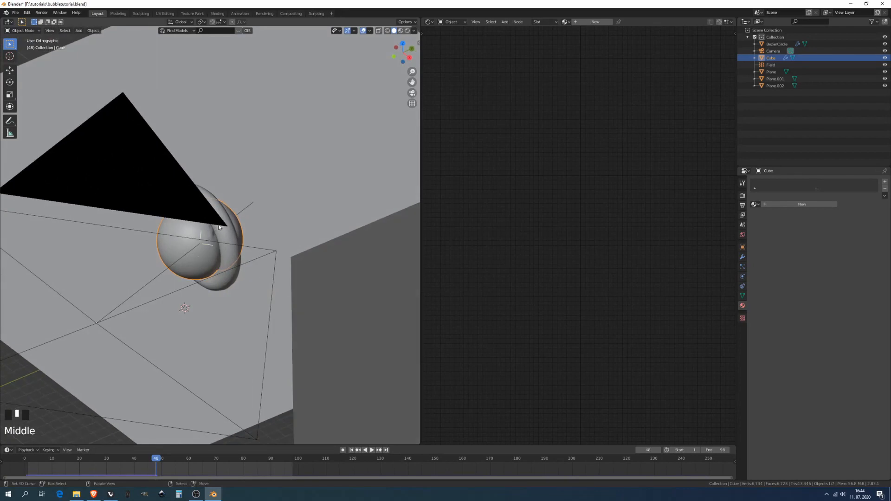
Look over the scene from outside, then show it through the camera with rendered shading.
scroll(222, 231, down, 1)
scroll(37, 302, down, 1)
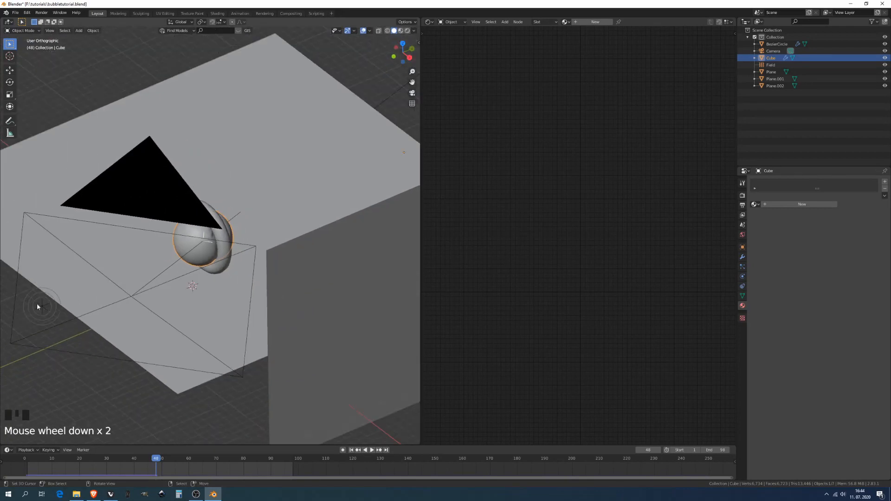
shift+middle_drag(37, 303, 237, 290)
scroll(136, 285, down, 2)
click(135, 285)
right_click(142, 282)
right_click(195, 271)
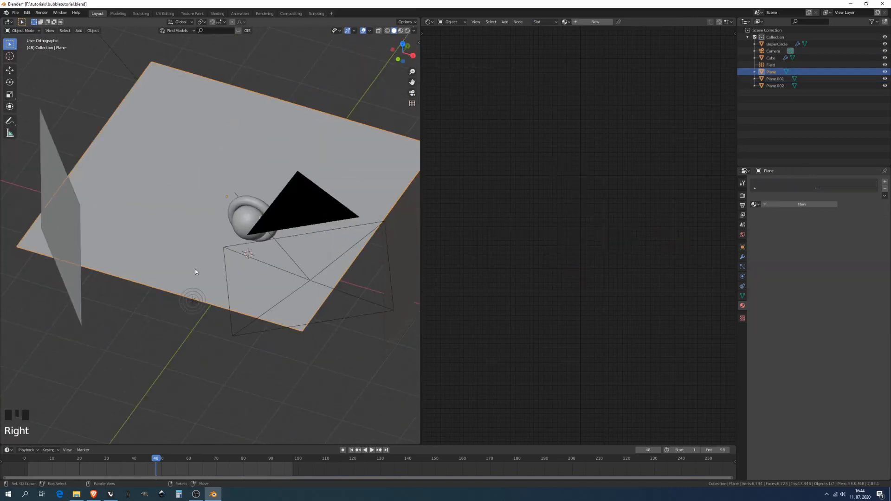
key(KP_0)
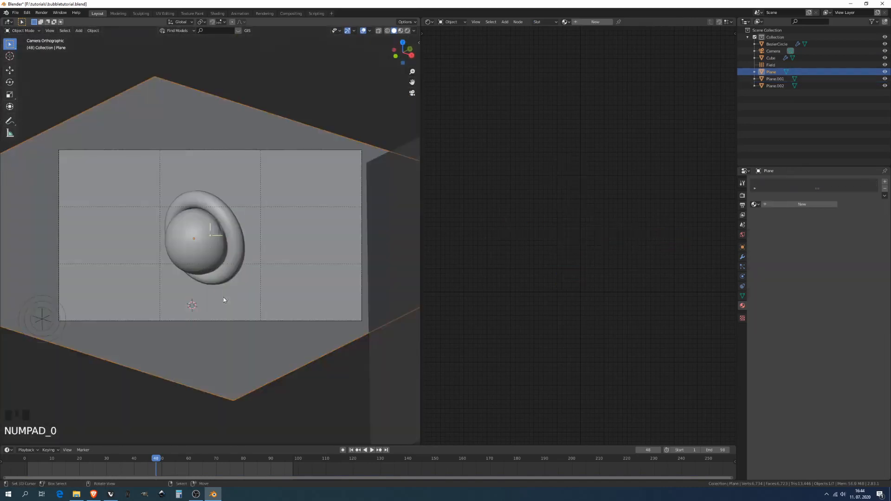
key(shift+z)
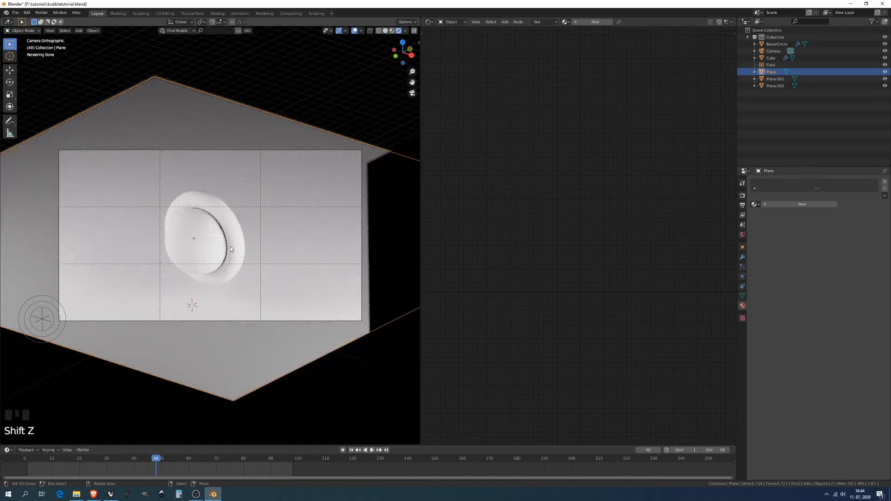
scroll(229, 248, up, 2)
scroll(227, 247, down, 1)
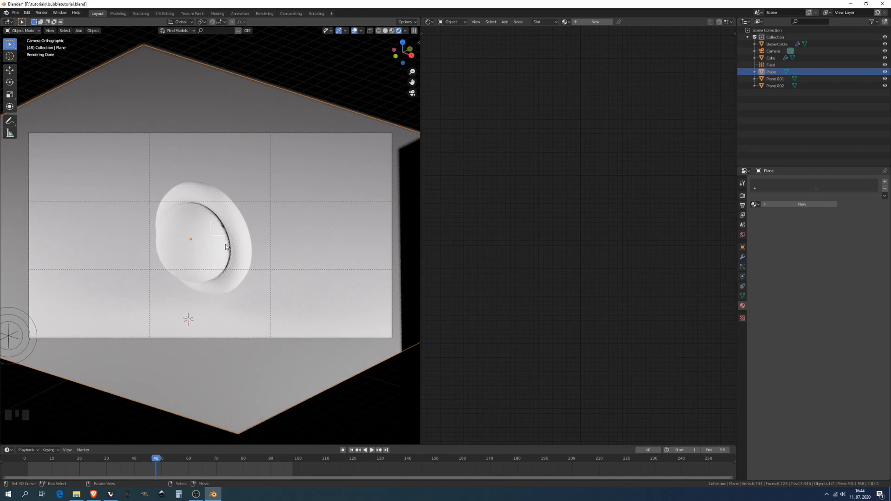
Create a new material on the ring around the sphere and name it cirlce.
right_click(234, 239)
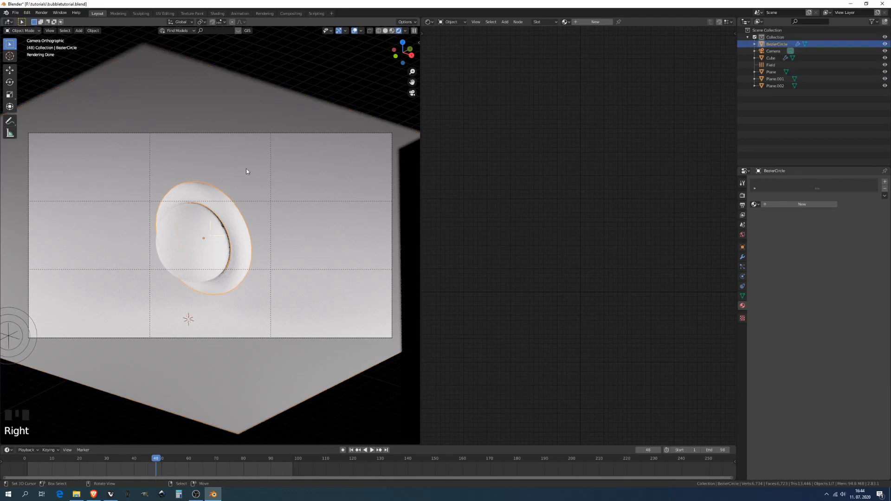
click(776, 205)
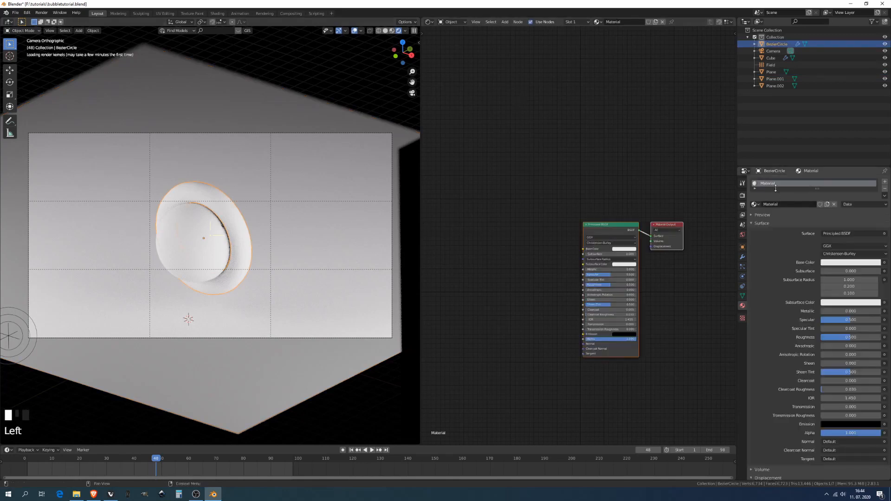
click(775, 187)
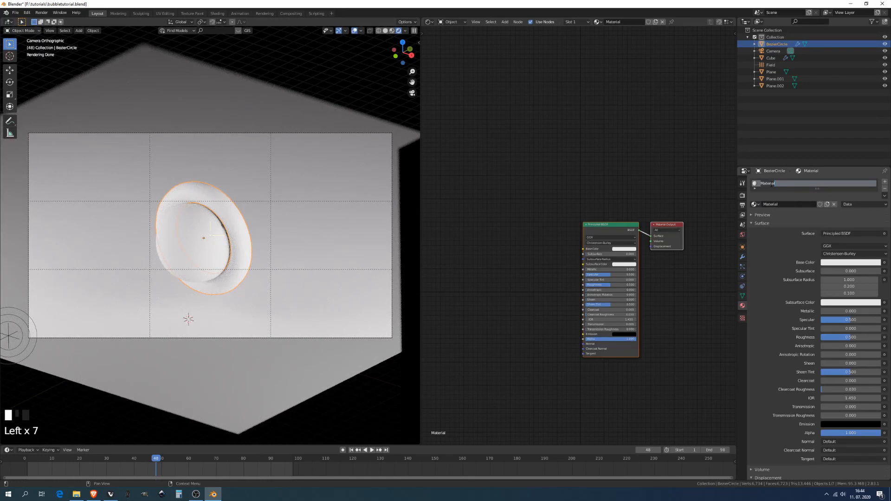
text(cirlce)
Add an image texture setup with mapping to the Principled BSDF and feed the Generated coordinates into the Mapping node.
click(619, 180)
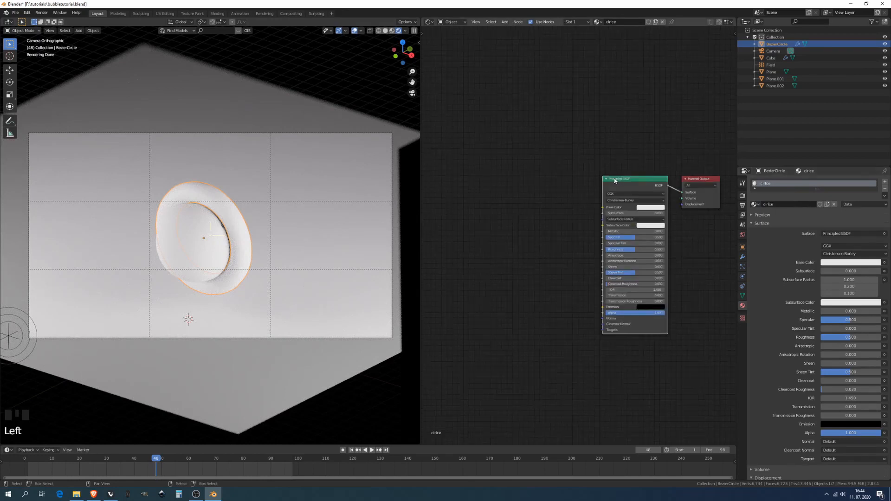
key(ctrl+t)
middle_drag(541, 204, 578, 171)
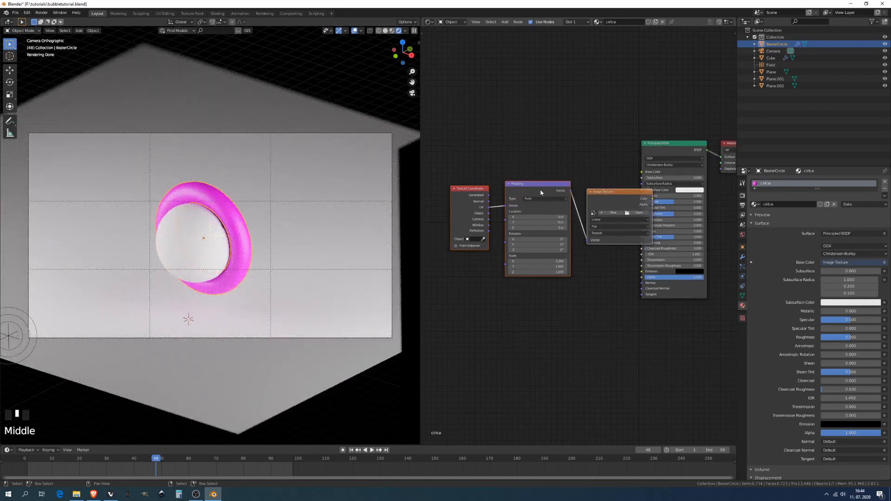
drag(536, 188, 508, 153)
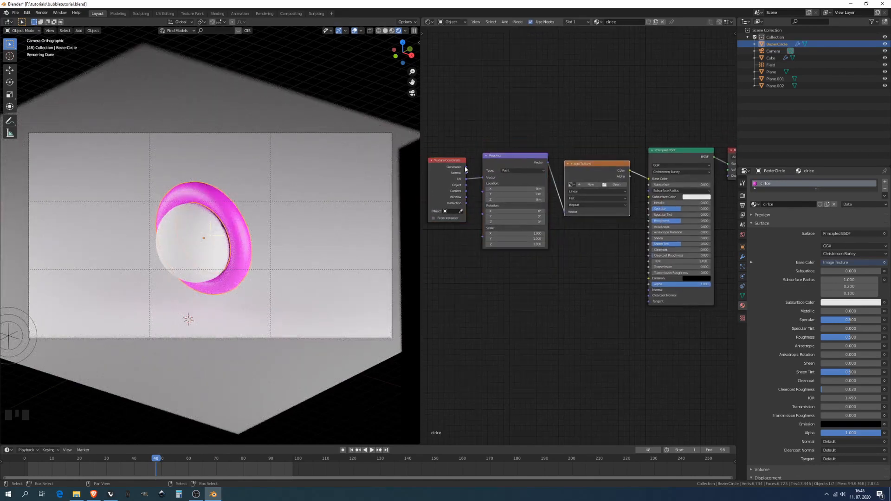
drag(466, 167, 483, 177)
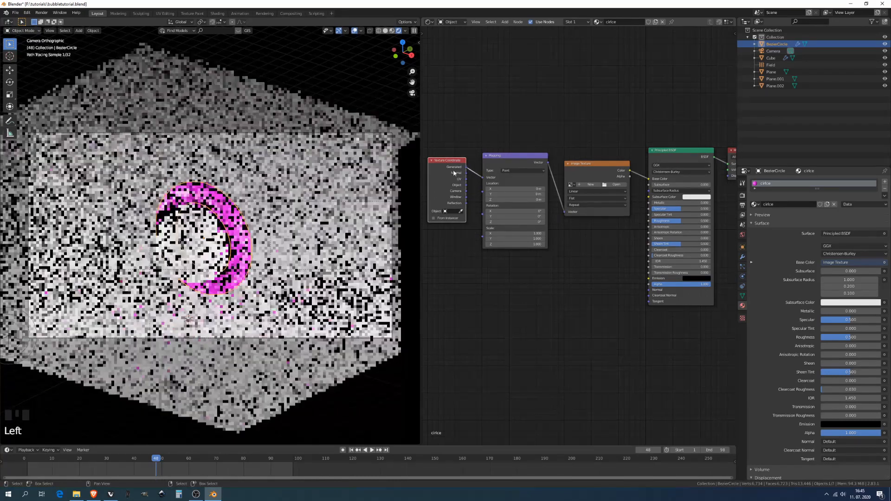
Duplicate the Principled BSDF and combine both shaders through a Mix Shader into the Material Output.
middle_drag(559, 198, 523, 142)
middle_click(525, 197)
scroll(563, 180, down, 2)
middle_click(564, 180)
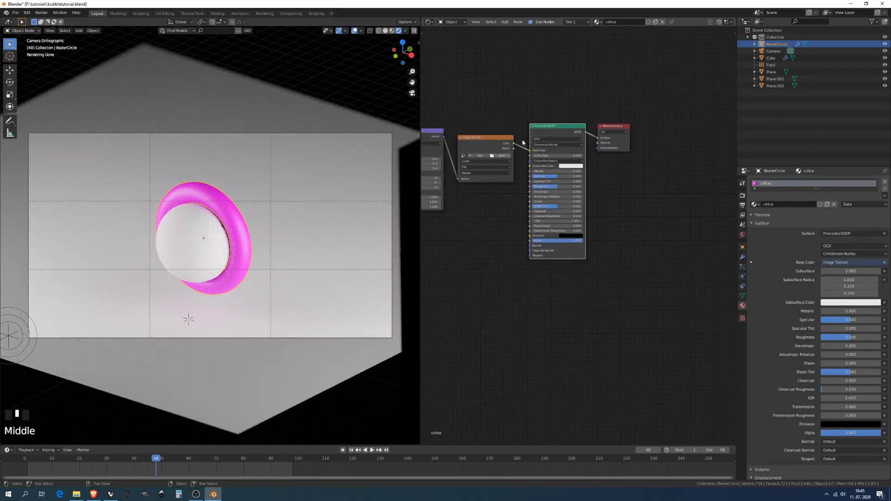
key(shift+d)
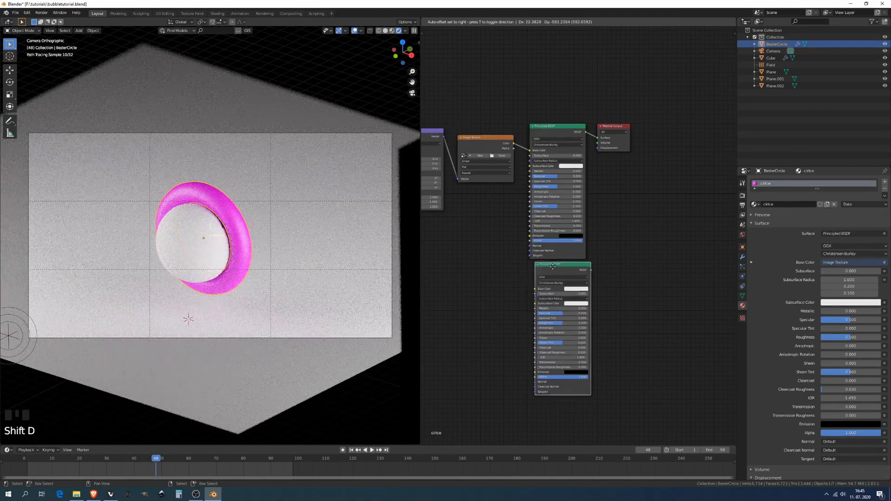
drag(602, 128, 670, 128)
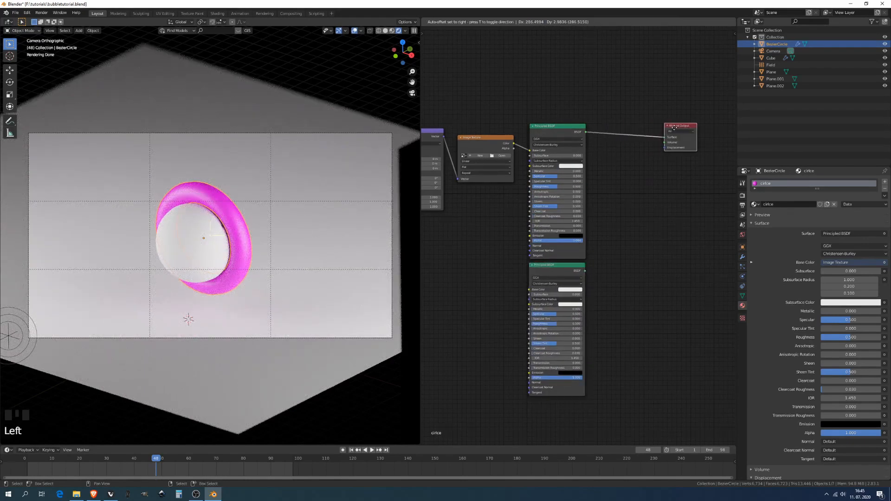
key(shift+a)
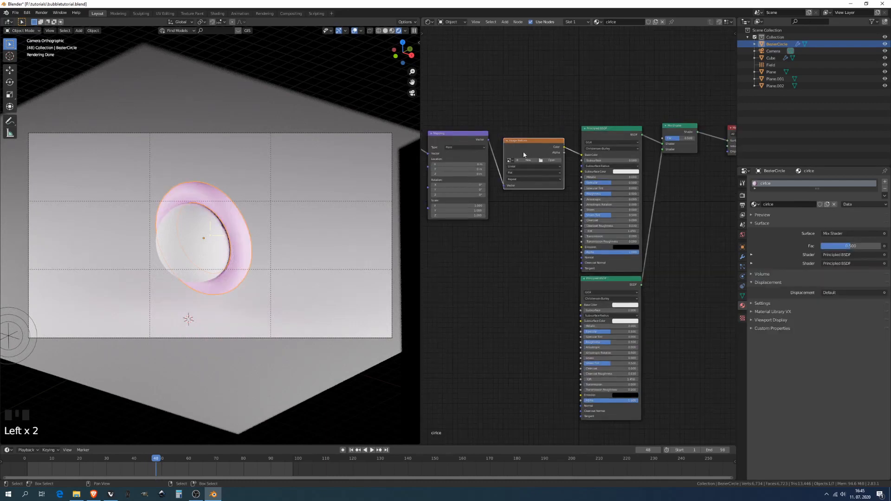
Replace the Image Texture with a Musgrave Texture driven by the Mapping node and connect it to the Mix Shader's factor.
key(x)
key(shift+a)
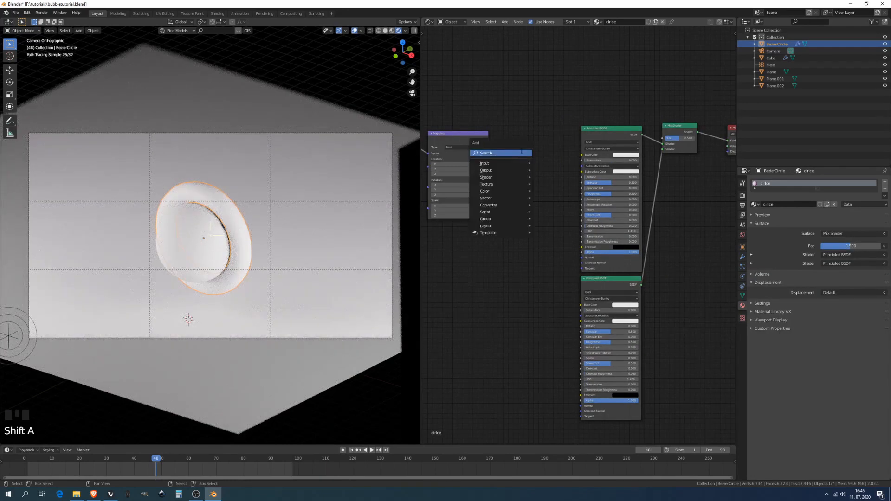
click(520, 154)
text(mu)
click(543, 163)
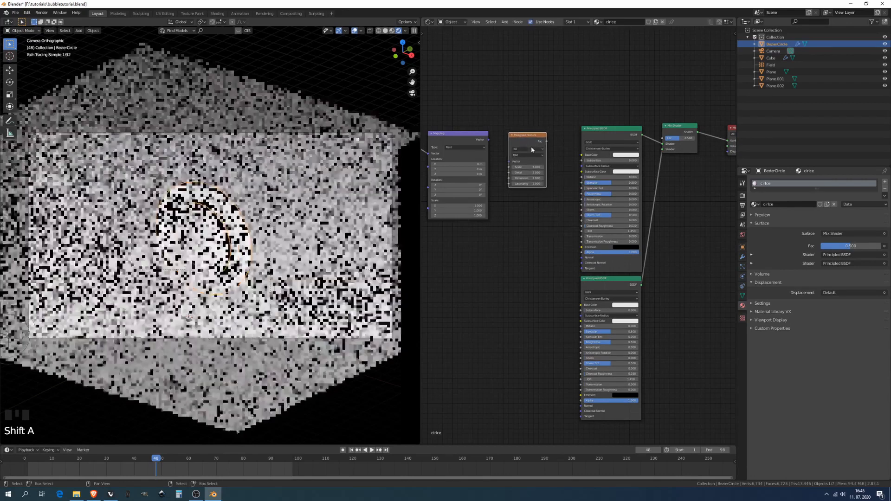
click(531, 147)
drag(489, 140, 509, 162)
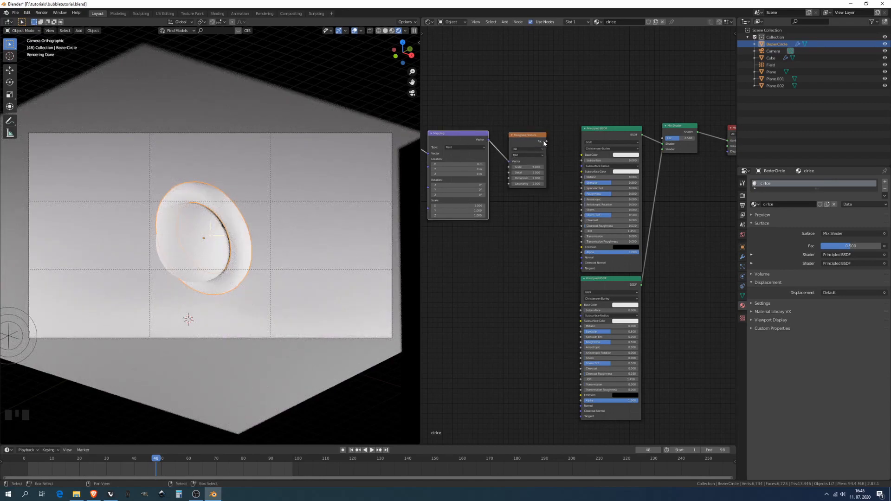
drag(545, 142, 662, 138)
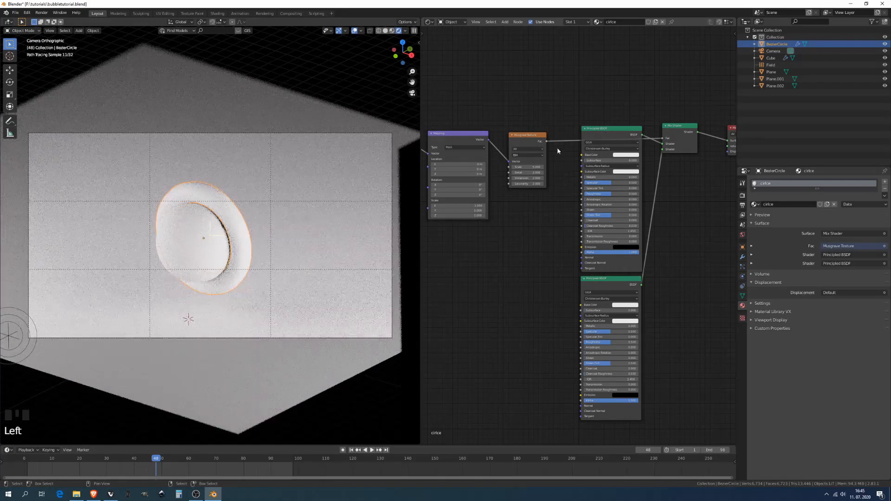
Set the base color of the first Principled BSDF to a soft red.
middle_drag(628, 156, 605, 156)
click(605, 156)
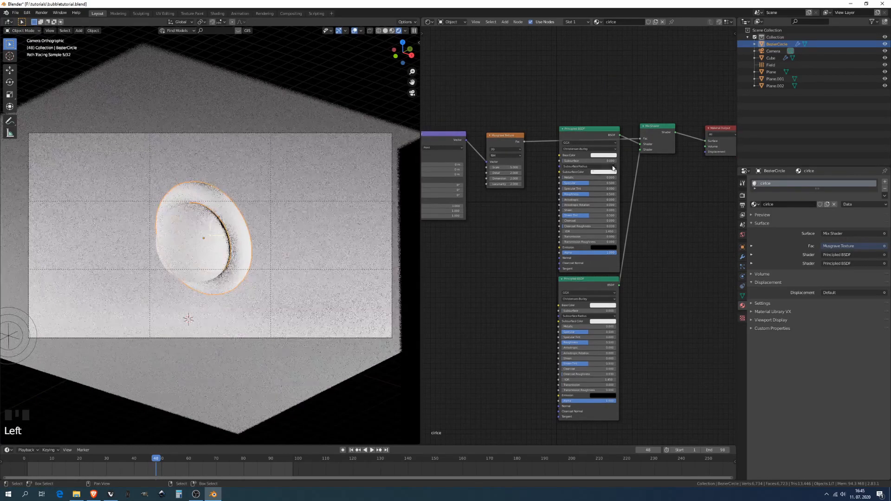
click(597, 156)
click(613, 112)
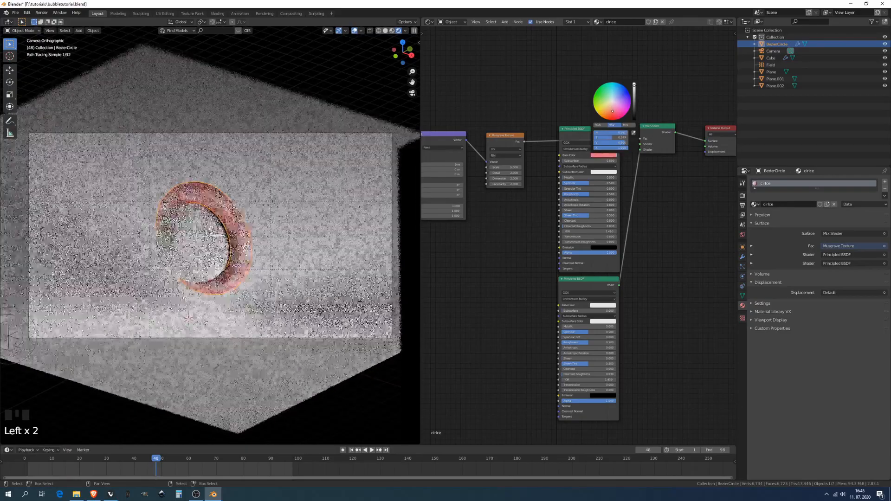
drag(612, 112, 613, 113)
Raise the Musgrave Texture's detail to 16 and lower its scale for larger patches on the ring.
scroll(202, 278, up, 5)
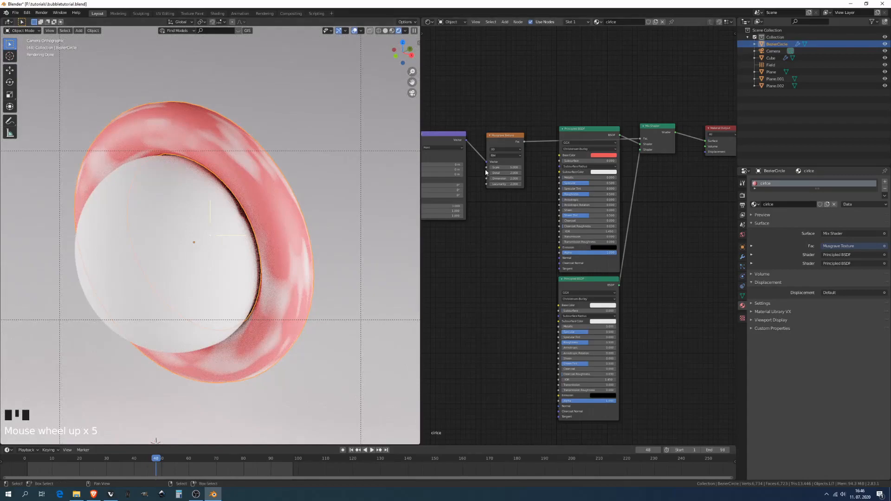
mouse_move(505, 174)
mouse_down()
mouse_move(557, 173)
mouse_move(473, 179)
mouse_up()
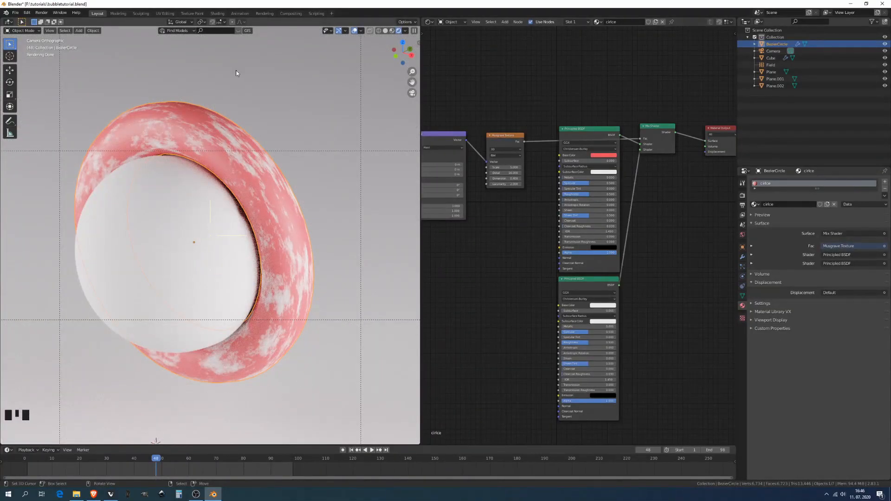
drag(509, 167, 493, 168)
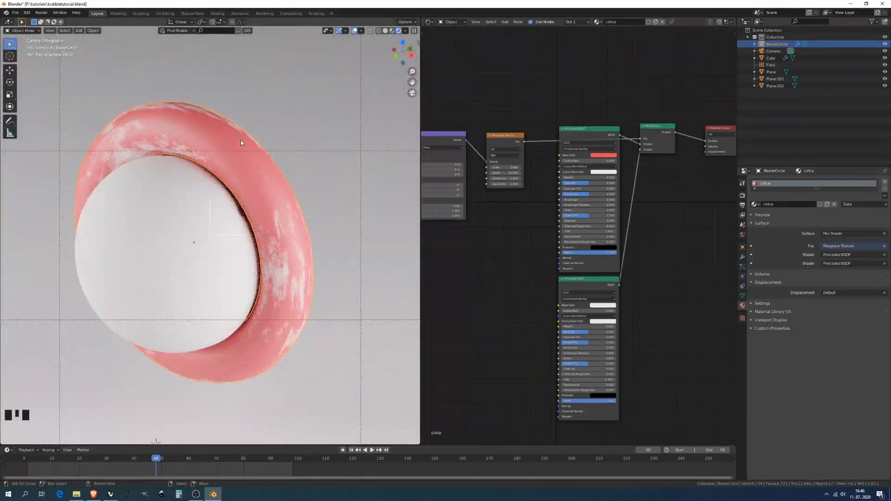
Give the second Principled BSDF a pale gold base color, high metallic, low roughness and slightly higher specular, and inspect the ring.
click(599, 306)
drag(612, 251, 607, 255)
drag(572, 326, 565, 344)
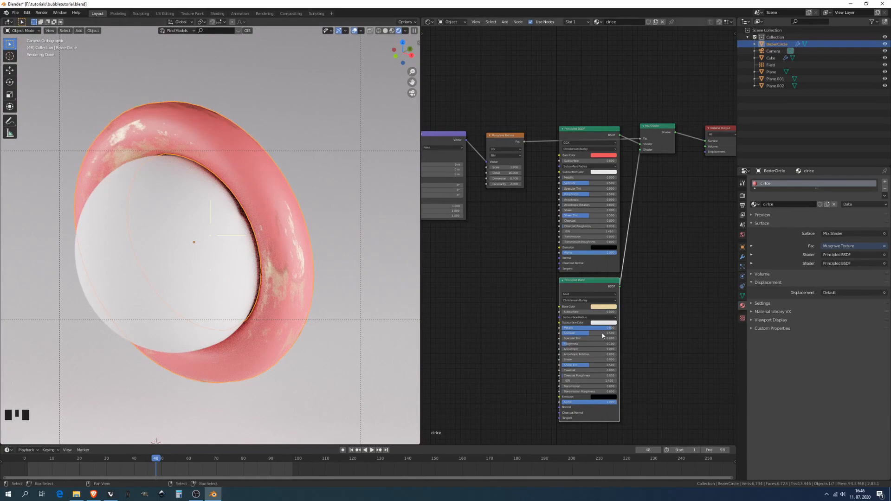
drag(602, 333, 608, 338)
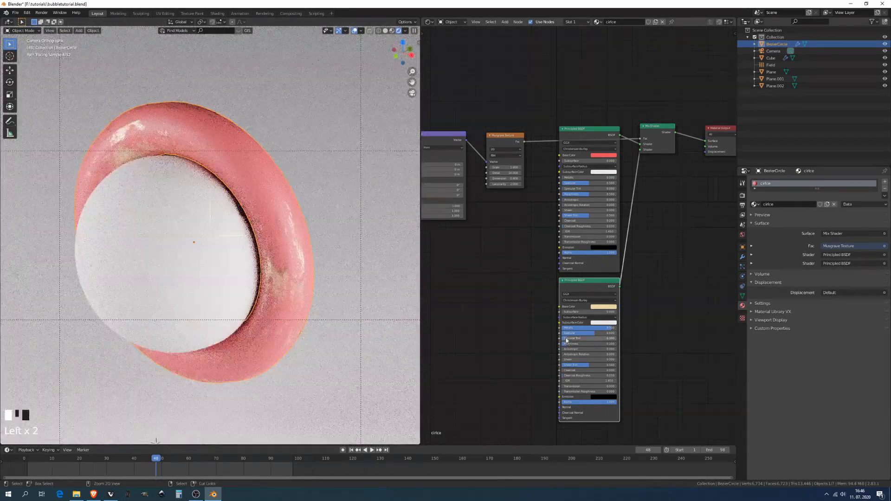
middle_drag(213, 224, 299, 213)
scroll(249, 208, up, 6)
scroll(248, 213, up, 3)
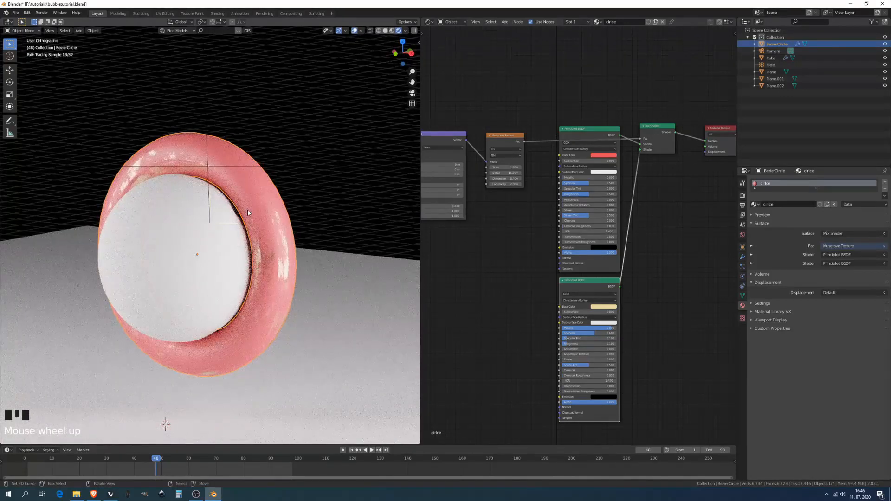
key(KP_0)
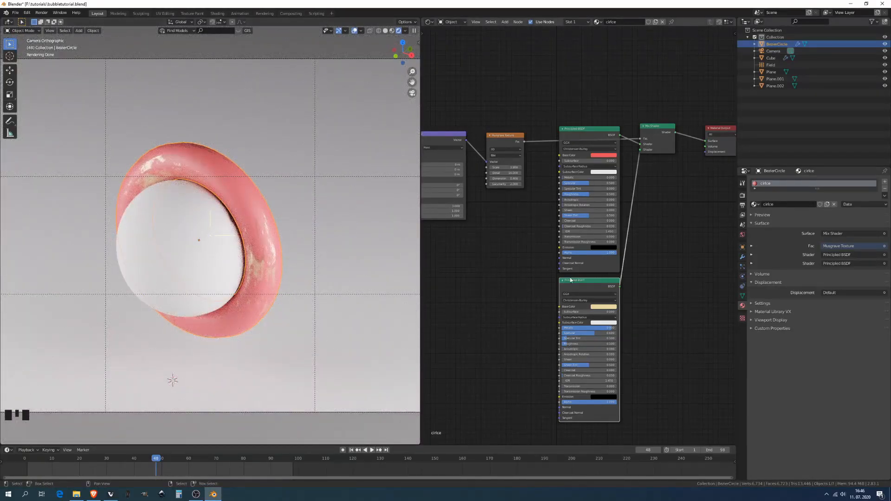
scroll(302, 250, down, 2)
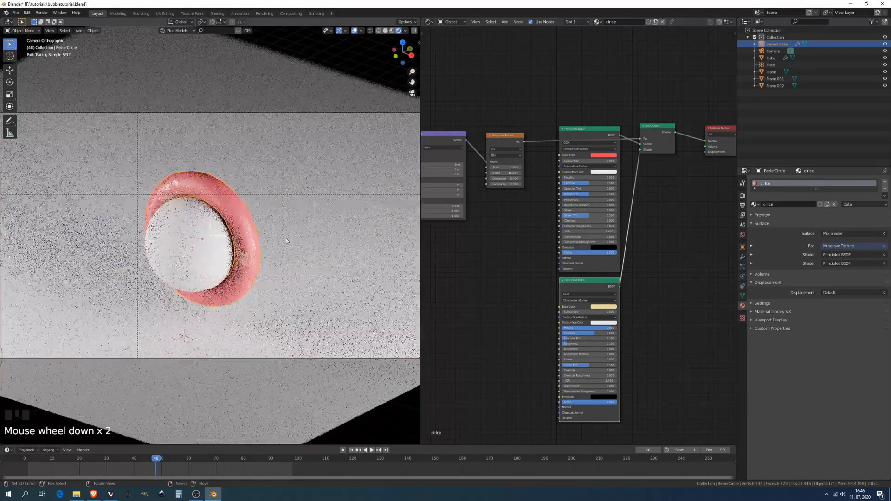
Add a Subdivision Surface modifier to the ring.
click(742, 256)
click(774, 181)
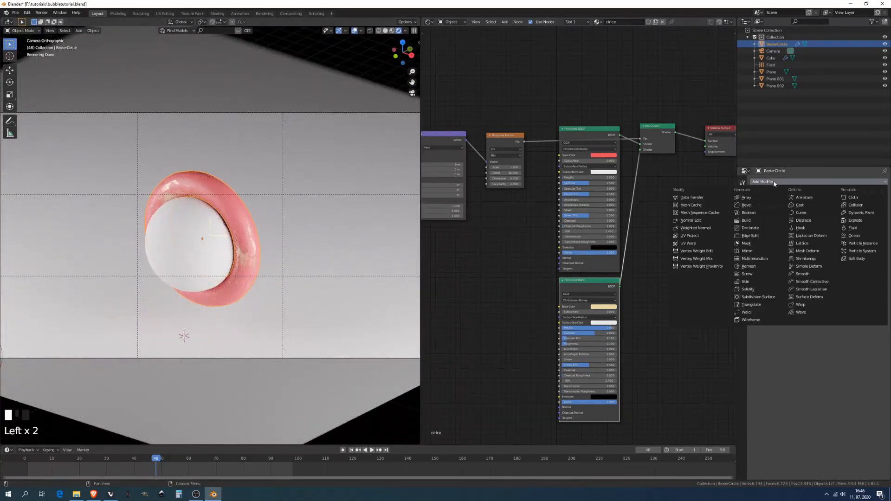
click(769, 297)
scroll(241, 267, up, 4)
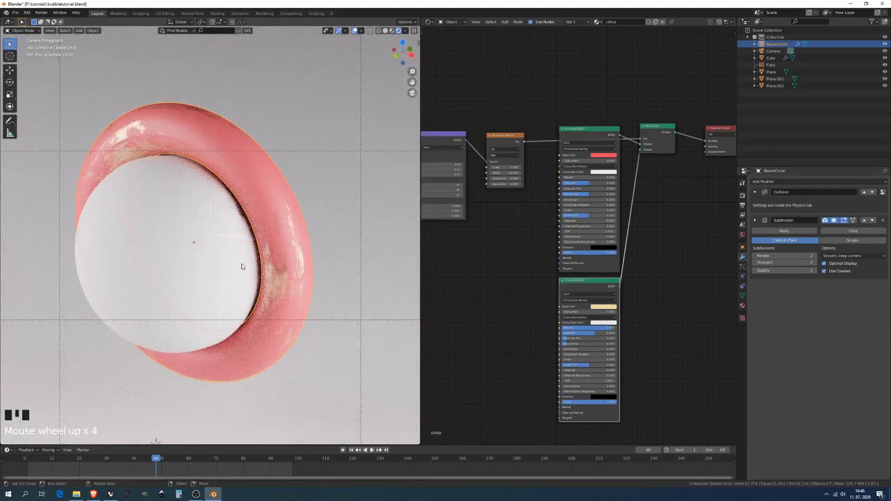
scroll(229, 319, down, 4)
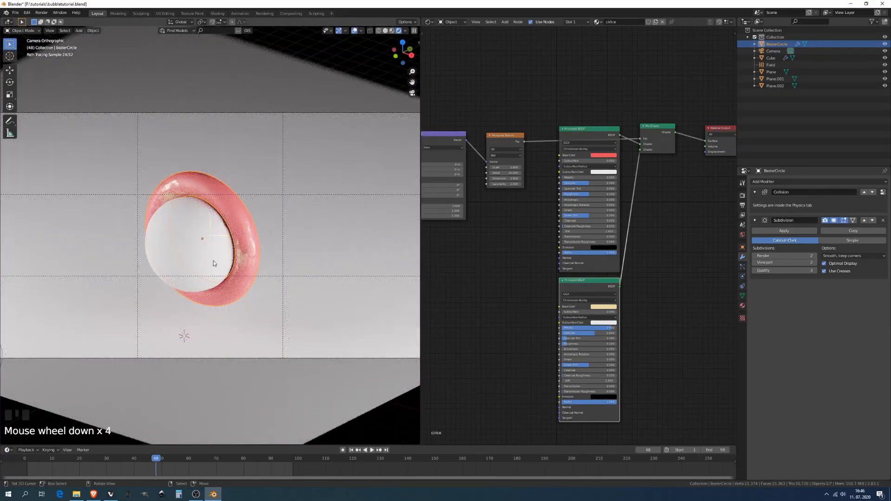
scroll(264, 279, down, 1)
Copy the ring's material to the large background plane.
right_click(235, 146)
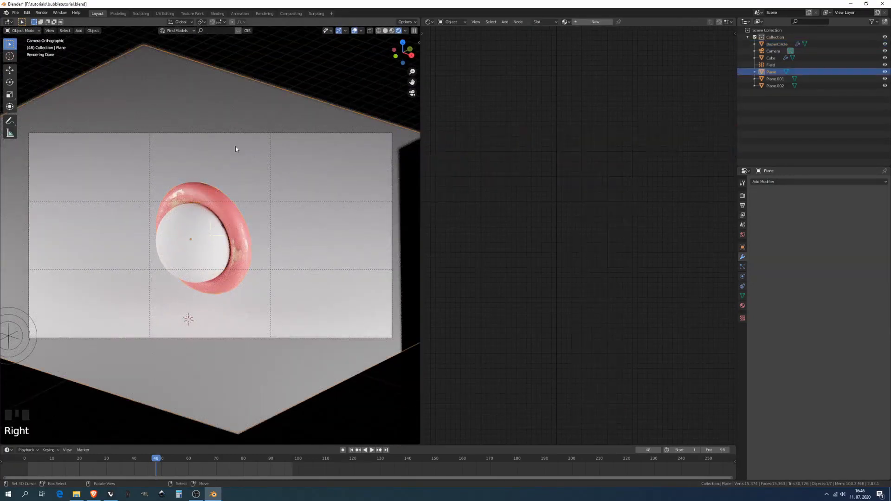
shift+right_click(250, 236)
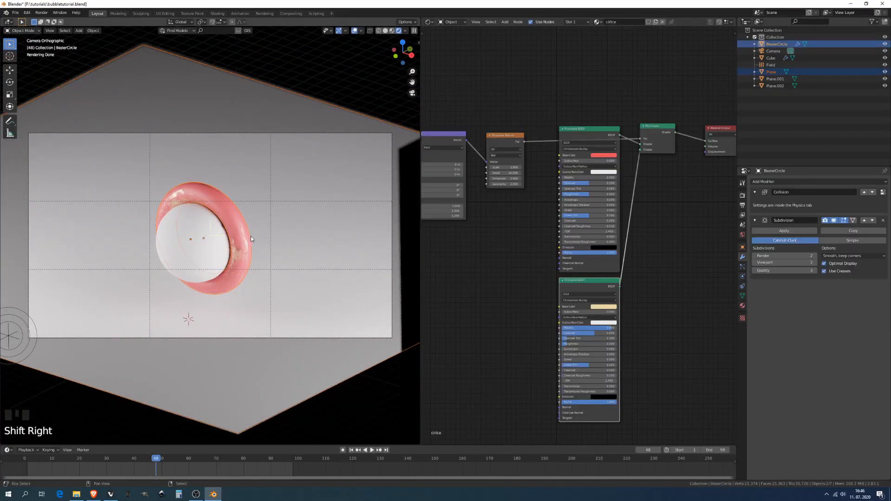
click(743, 306)
click(885, 197)
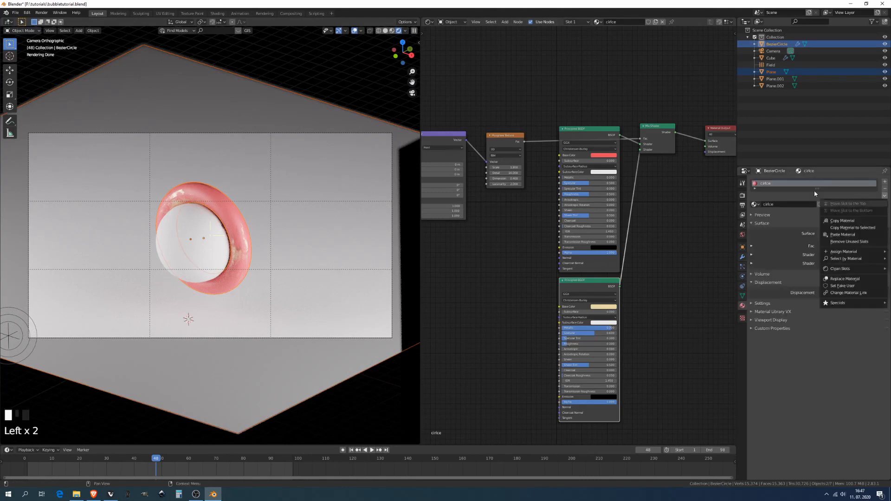
click(884, 197)
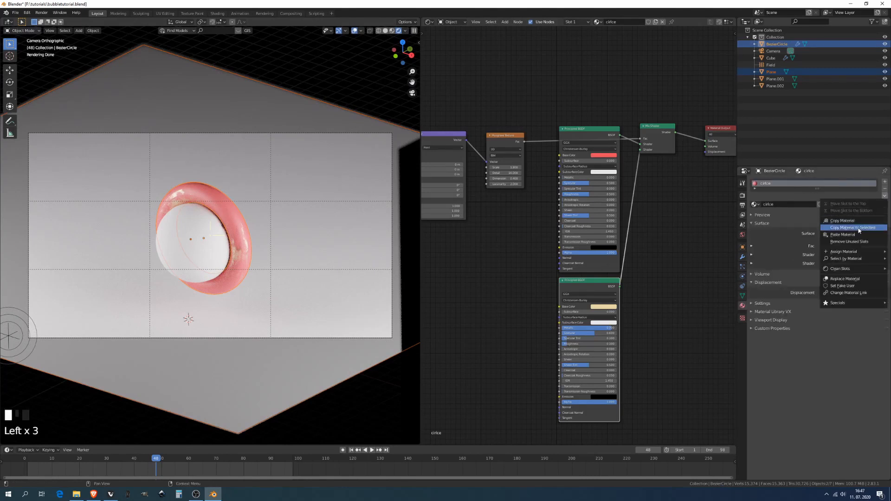
click(857, 228)
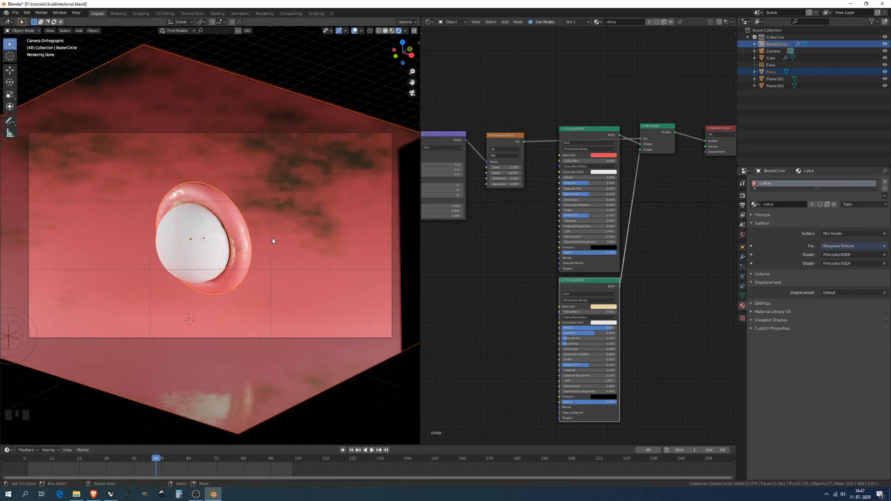
scroll(264, 248, down, 1)
scroll(260, 252, up, 2)
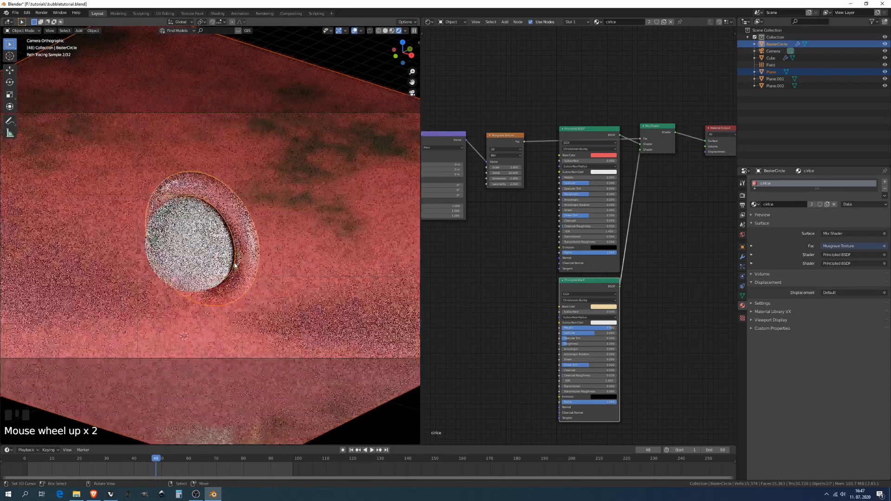
shift+middle_drag(259, 252, 263, 245)
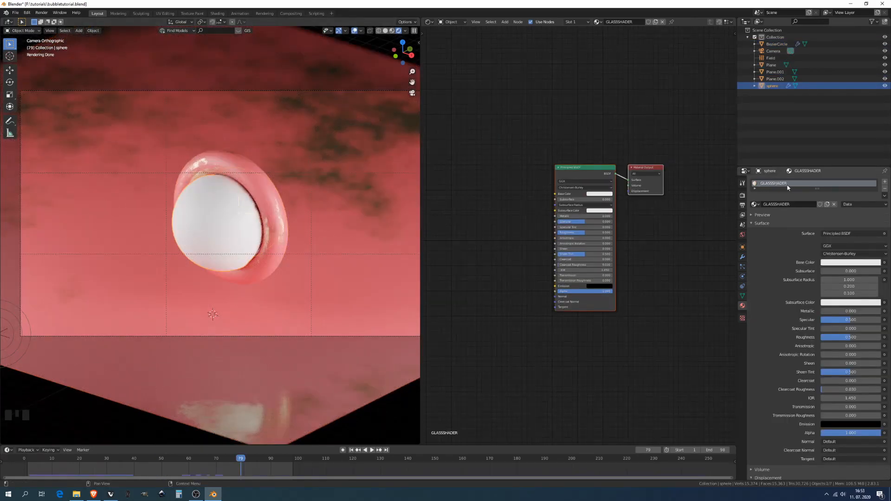
Set the transmission to 1.000 and the roughness to 0.023 on the Principled BSDF of the sphere's GLASSSHADER material.
right_click(189, 215)
right_click(189, 215)
right_click(202, 195)
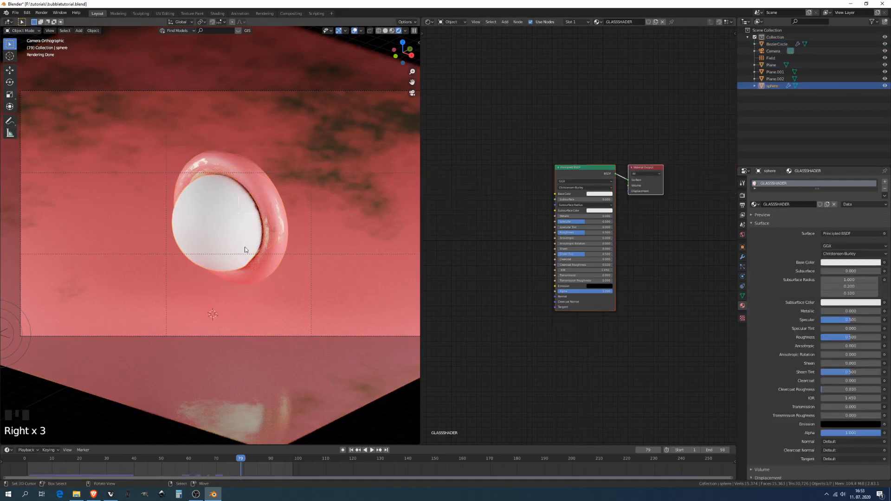
middle_drag(546, 252, 552, 254)
click(581, 174)
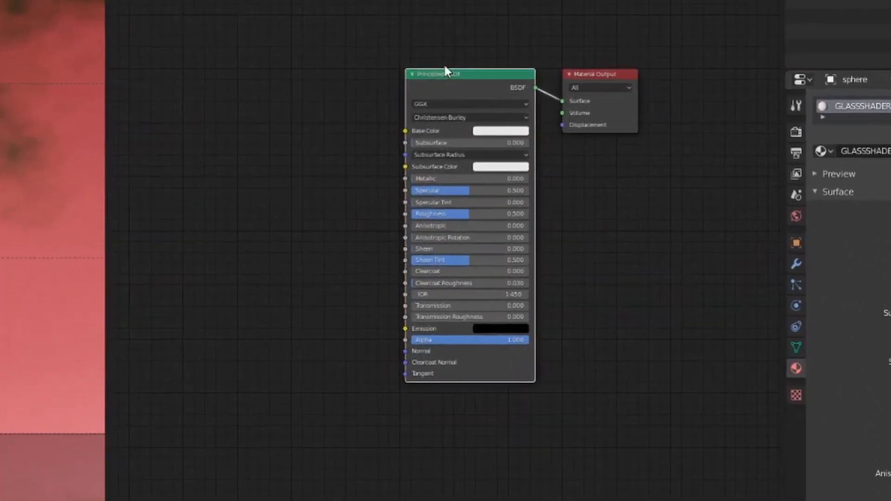
drag(432, 306, 528, 306)
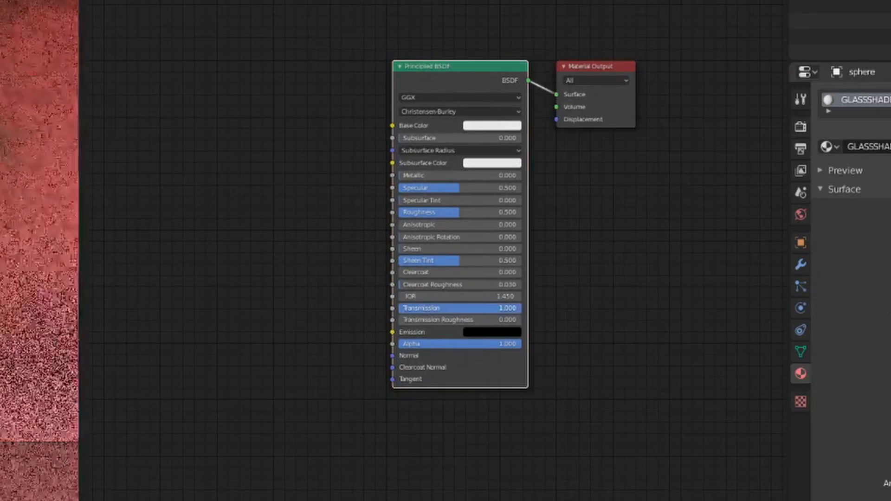
drag(458, 213, 401, 212)
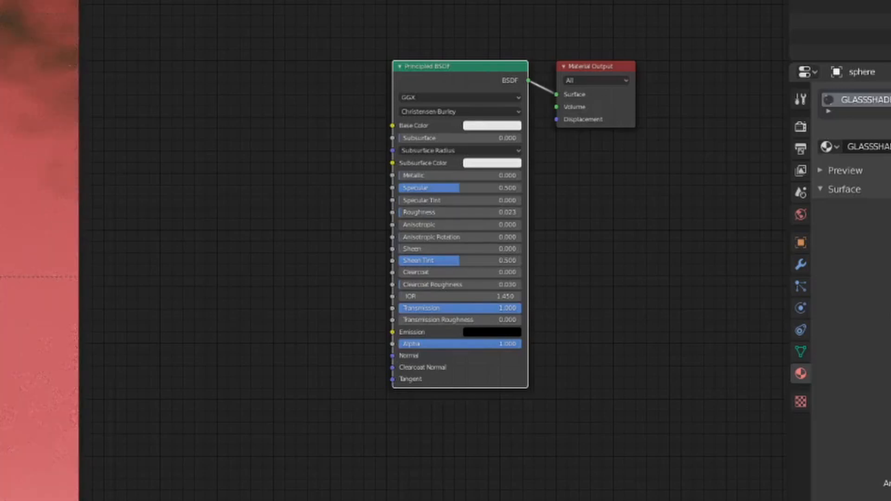
Move the Principled BSDF away from the Material Output and give it an Image Texture setup with Mapping and Texture Coordinate nodes.
middle_drag(545, 204, 569, 220)
drag(496, 76, 389, 74)
middle_drag(417, 190, 488, 180)
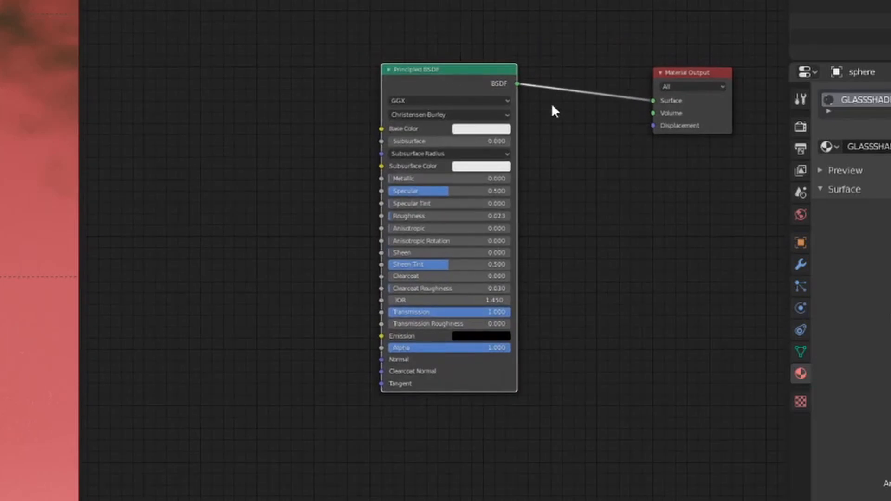
key(ctrl+t)
middle_drag(309, 145, 430, 138)
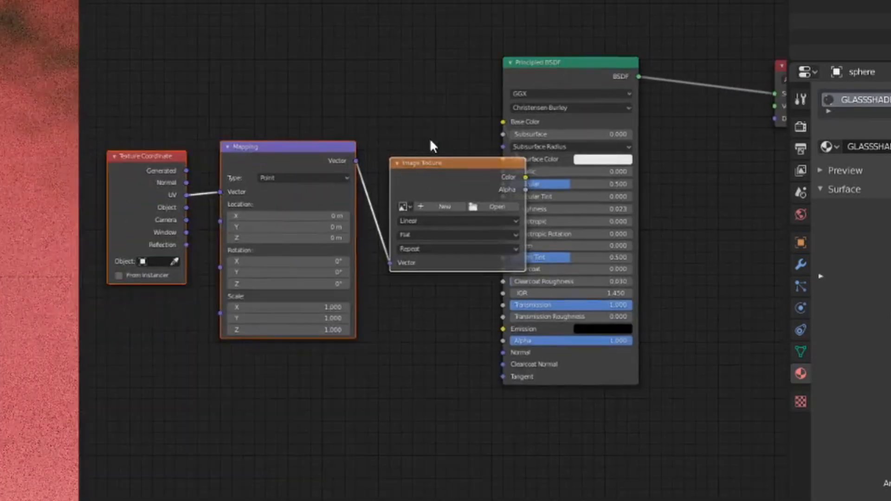
drag(245, 145, 213, 76)
middle_drag(151, 79, 187, 76)
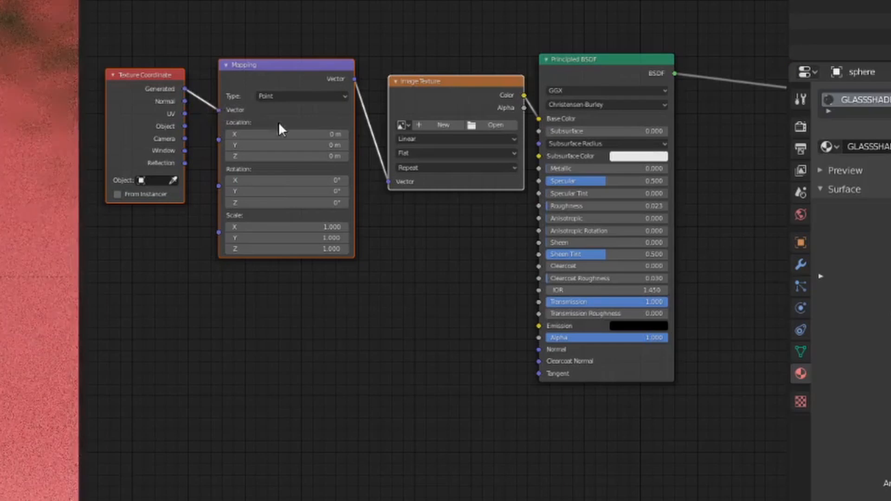
Replace the Image Texture node with a Gradient Texture node placed beside the Mapping node.
middle_drag(211, 155, 84, 169)
click(298, 99)
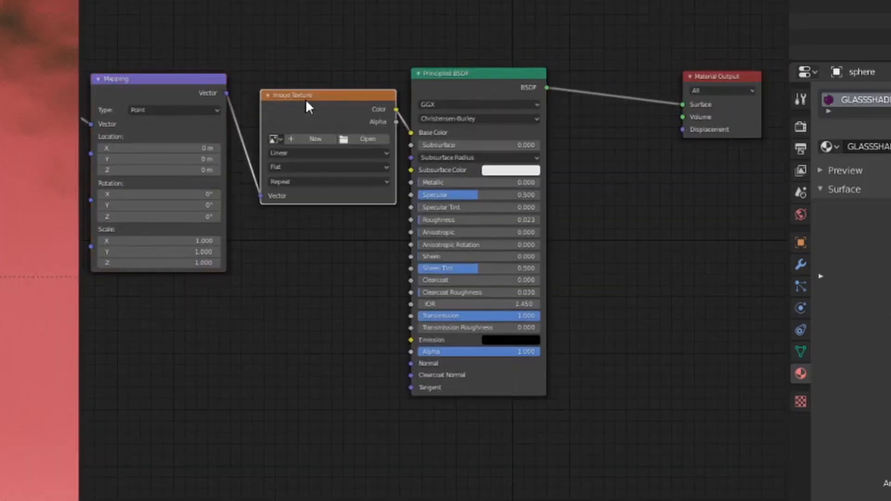
key(x)
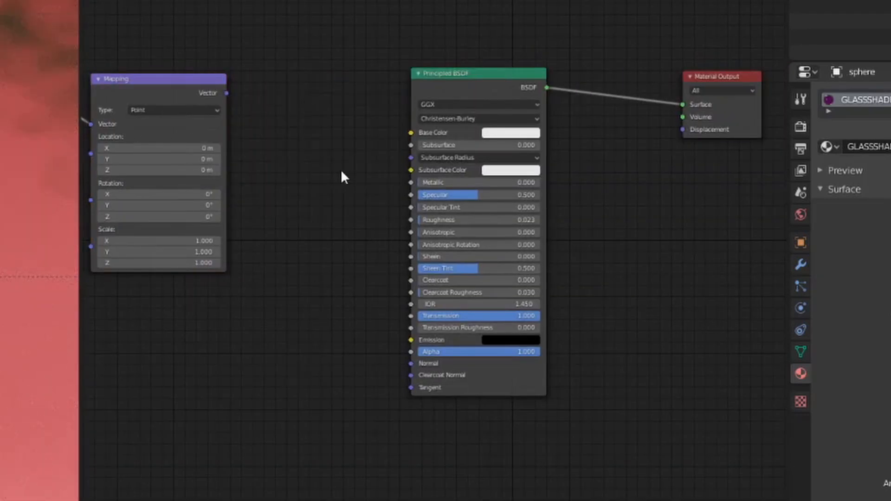
key(shift+a)
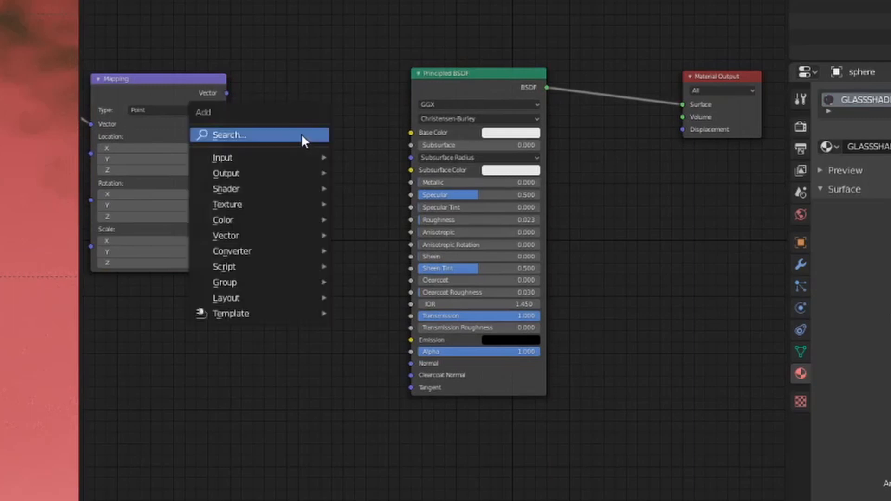
click(302, 134)
text(GR)
click(329, 163)
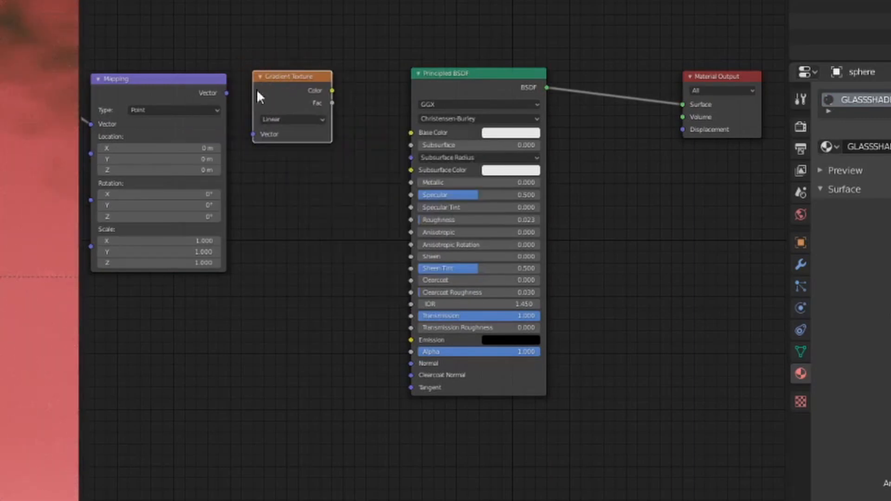
Add a ColorRamp node, then link Mapping to the Gradient Texture's vector and the gradient's Fac to the ColorRamp's Fac.
key(shift+a)
click(274, 88)
text(COL)
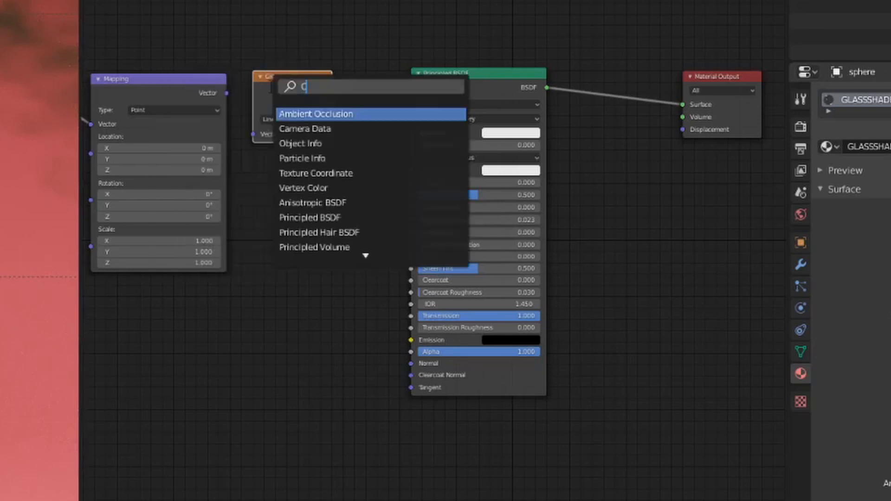
key(Down)
key(Return)
click(226, 229)
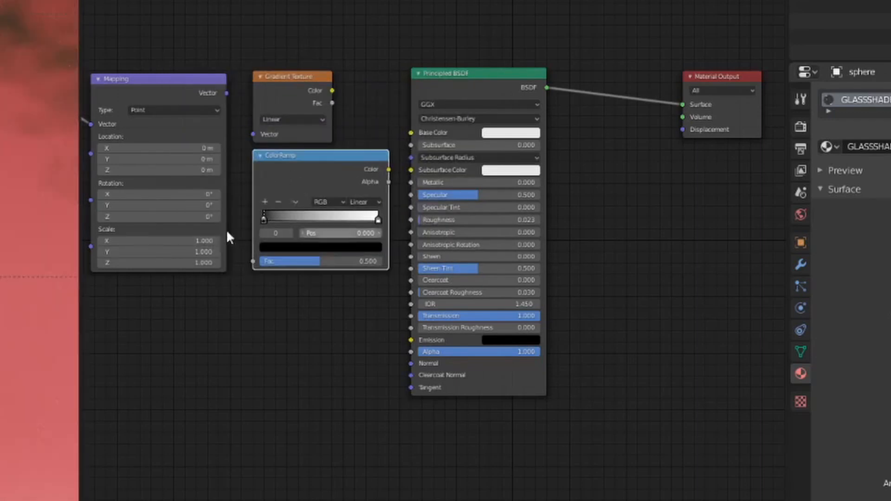
drag(227, 95, 243, 132)
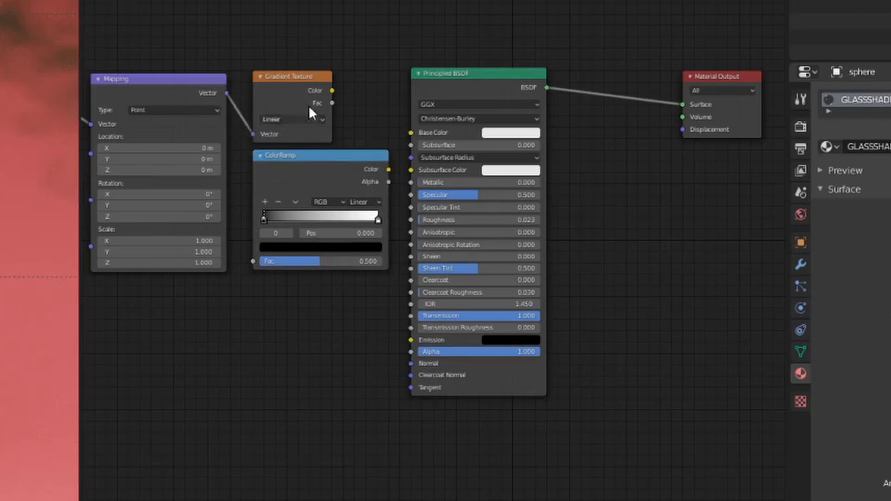
drag(332, 103, 254, 262)
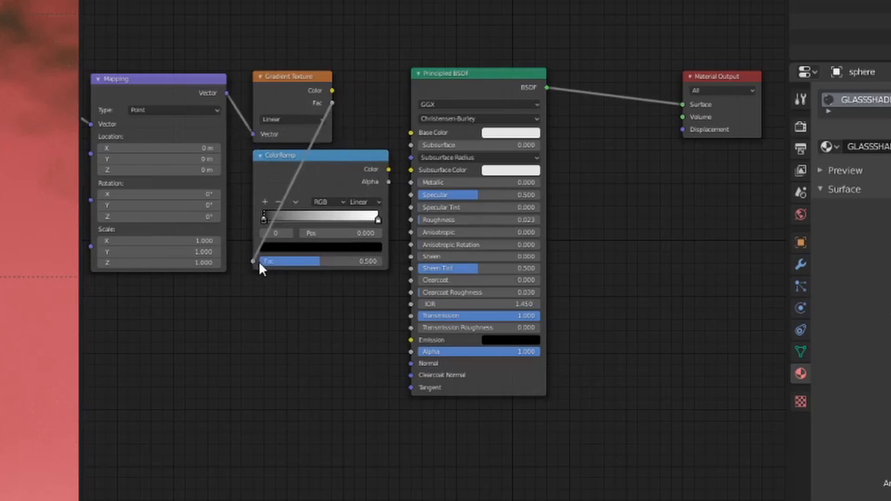
Insert a Mix Shader node between the Principled BSDF and the Material Output.
middle_drag(307, 310, 238, 310)
scroll(237, 310, up, 1)
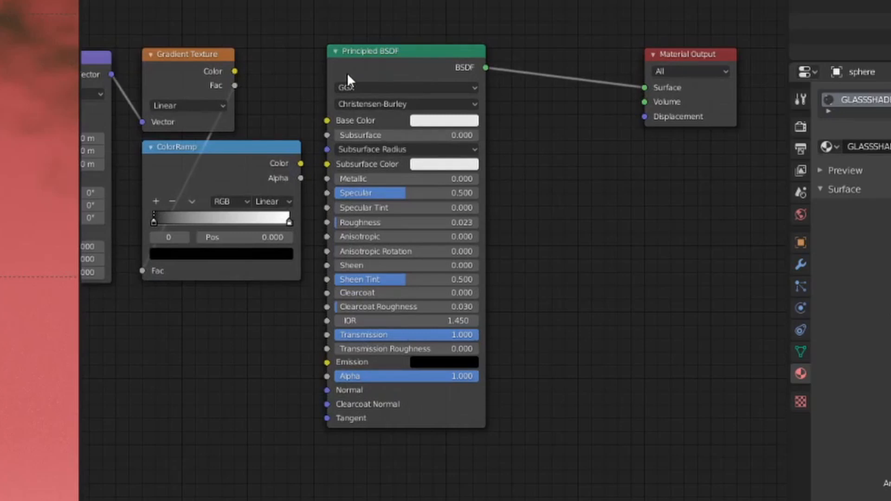
middle_drag(593, 207, 530, 203)
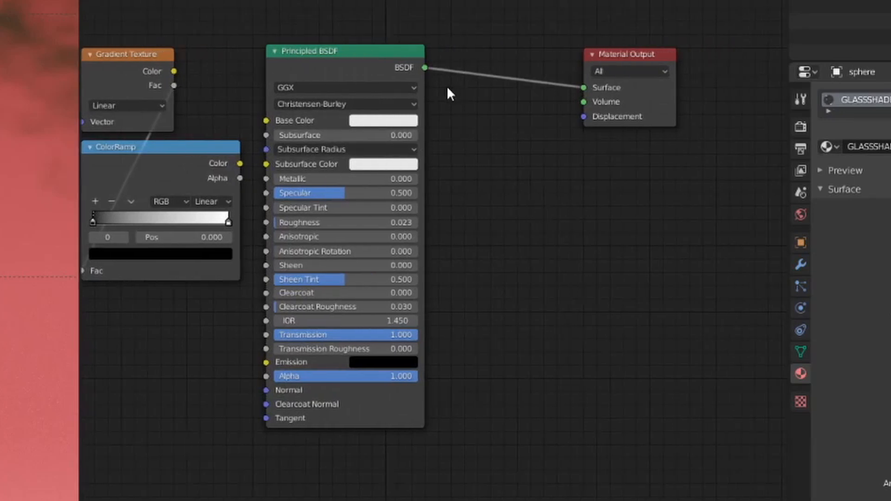
key(shift+a)
click(488, 130)
text(Mi)
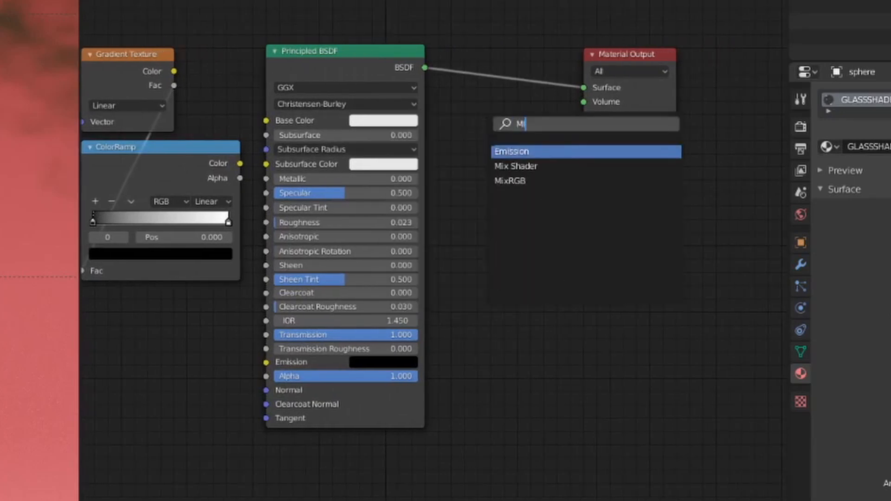
click(512, 165)
click(502, 77)
Add a Transparent BSDF node and connect it to the Mix Shader's second shader input.
key(shift+a)
click(489, 146)
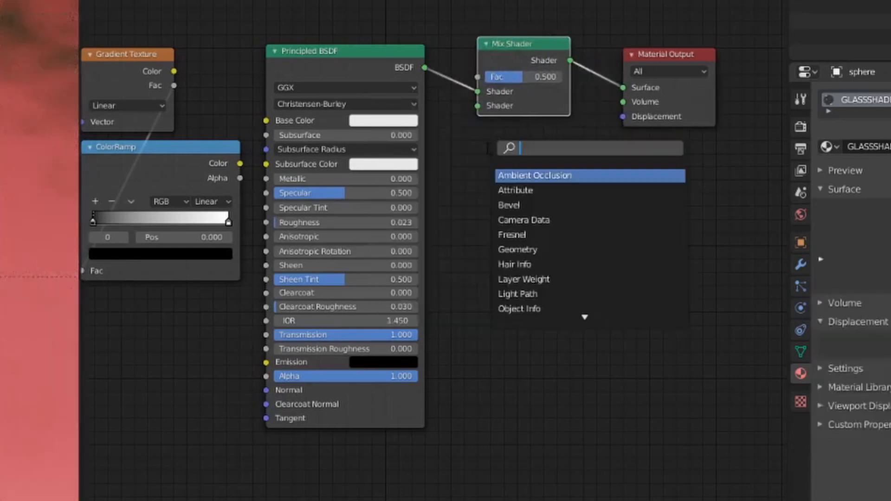
text(TRA)
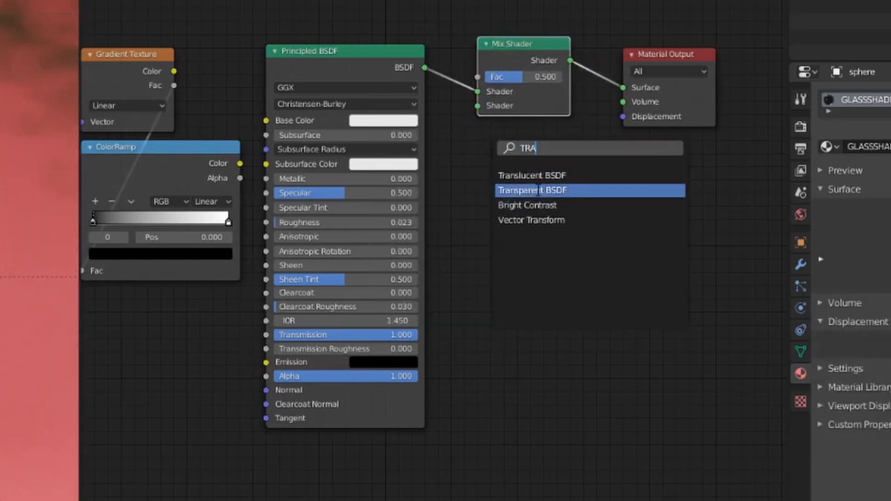
click(539, 190)
drag(571, 186, 479, 107)
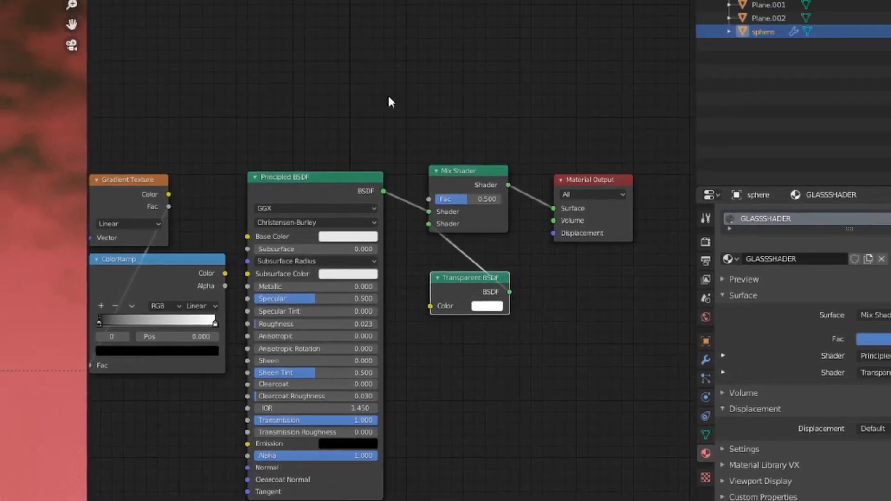
Add a Fresnel node above the Principled BSDF and connect its Fac output to the Mix Shader's Fac input.
key(shift+a)
click(388, 94)
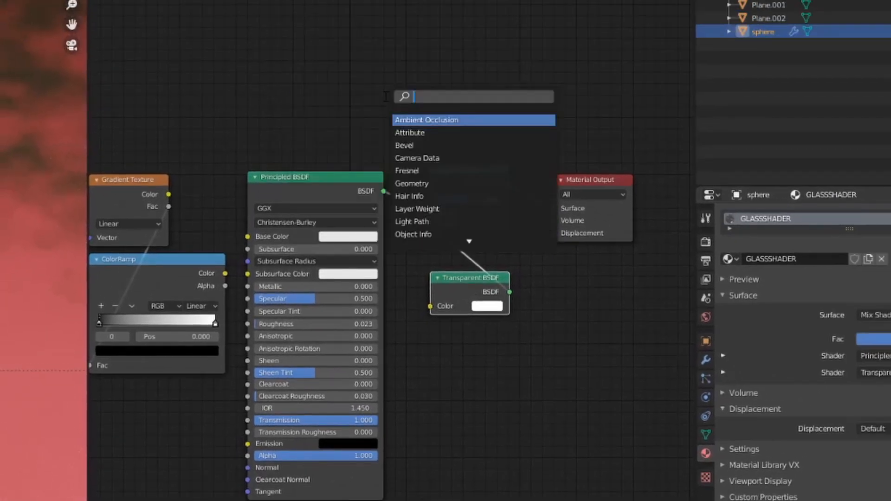
text(fre)
key(Return)
click(340, 136)
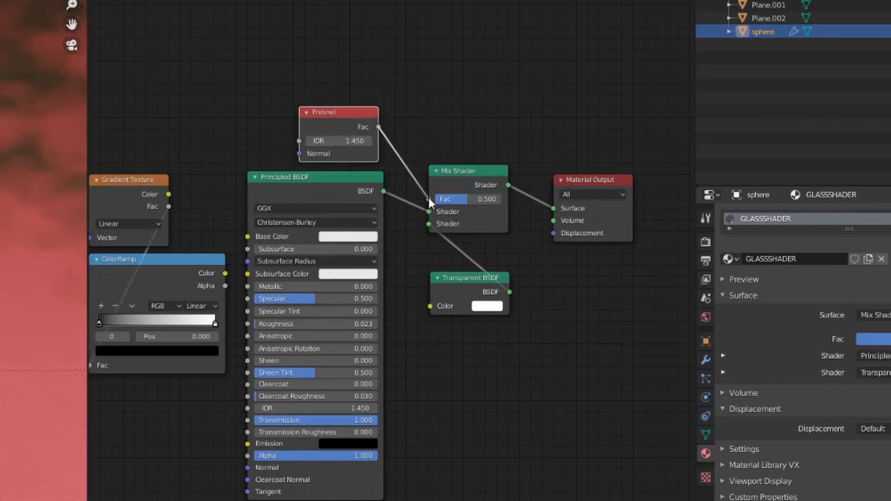
drag(429, 199, 430, 200)
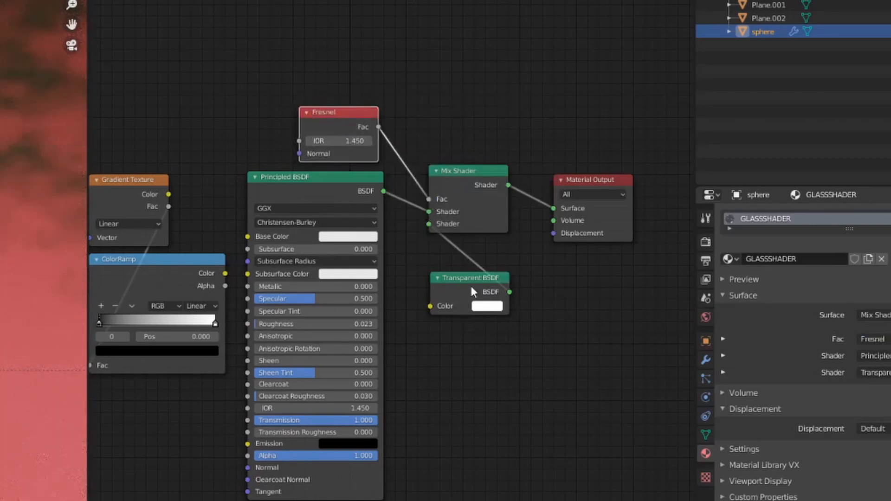
drag(472, 288, 467, 287)
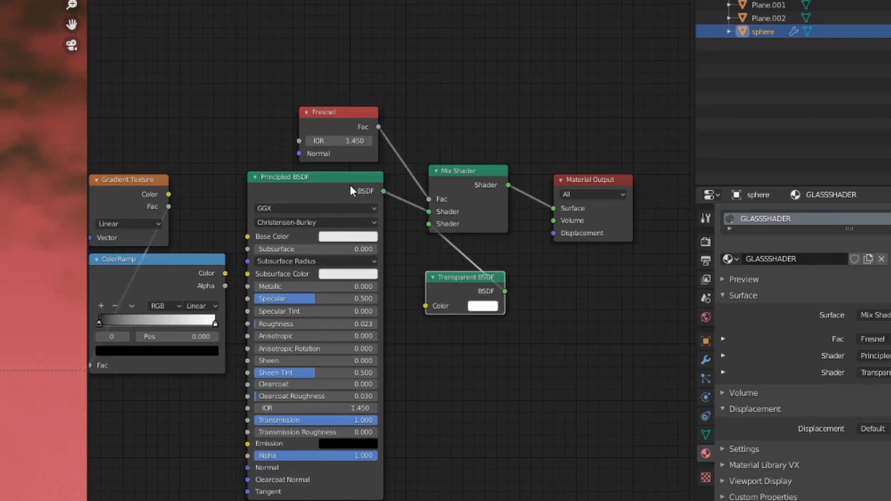
Change the ColorRamp's first color stop to a bright green.
middle_drag(330, 223, 393, 226)
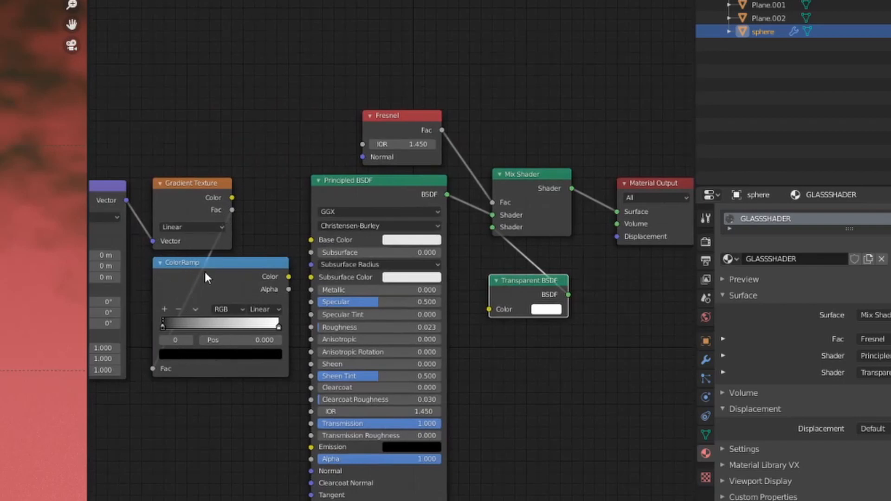
click(196, 354)
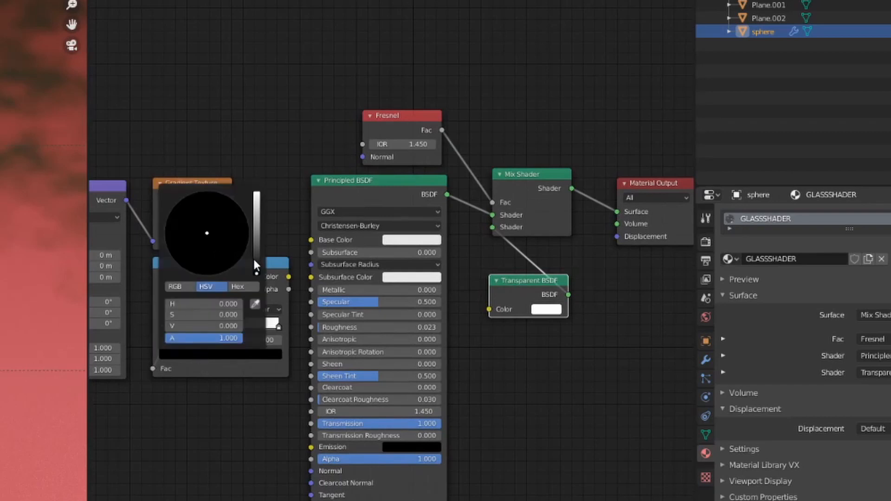
drag(254, 266, 260, 190)
click(169, 216)
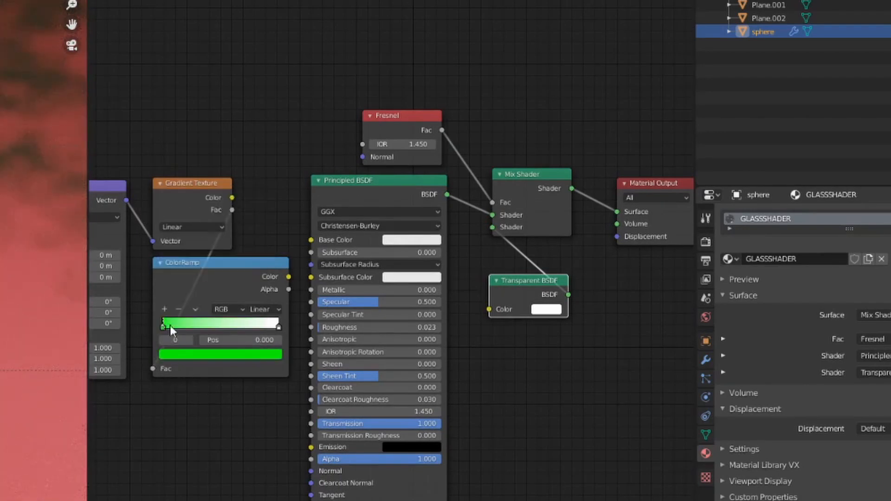
Add a color stop to the ColorRamp just after the green one and make it cyan.
click(164, 309)
click(220, 354)
click(185, 198)
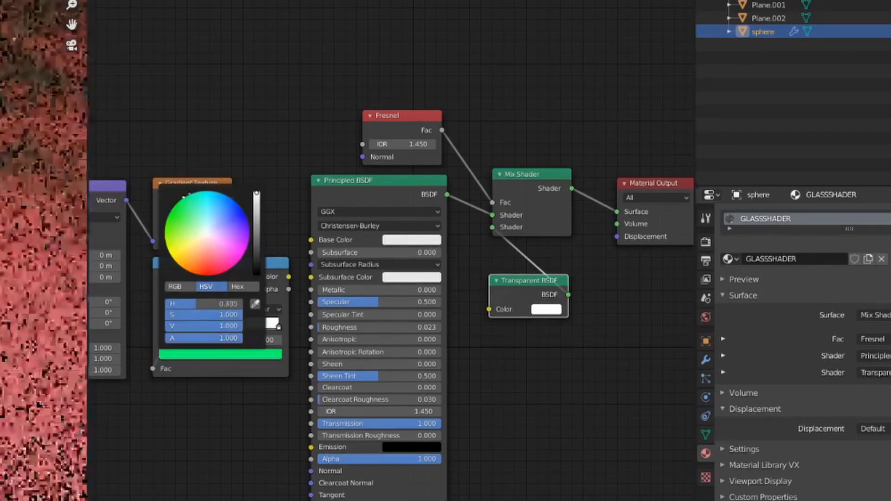
click(207, 192)
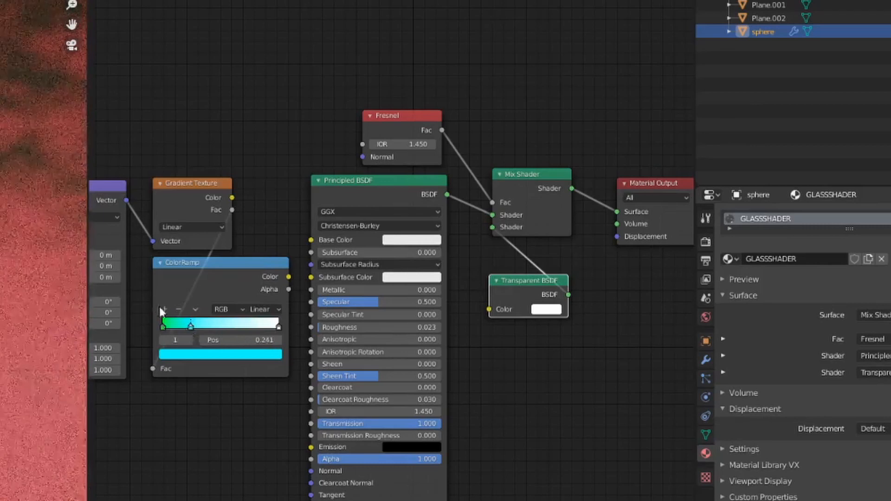
Add a ColorRamp stop after the cyan one and color it saturated blue.
click(164, 308)
drag(220, 327, 211, 334)
click(211, 354)
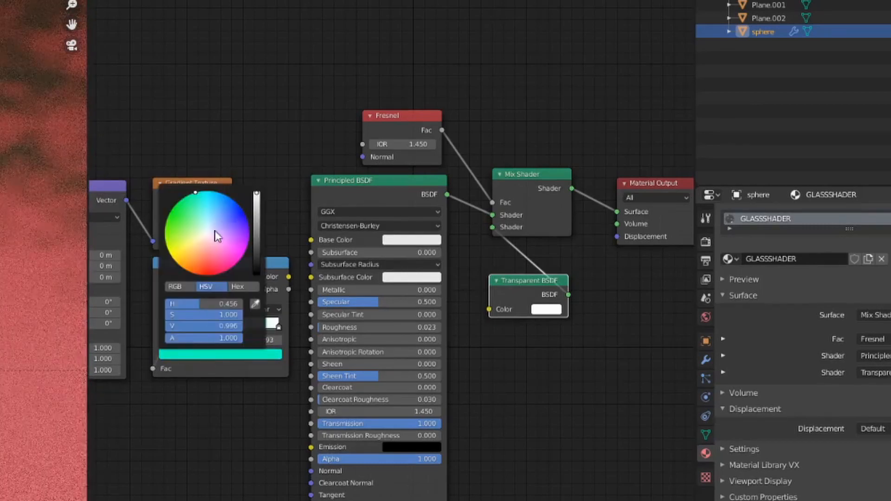
drag(215, 234, 242, 208)
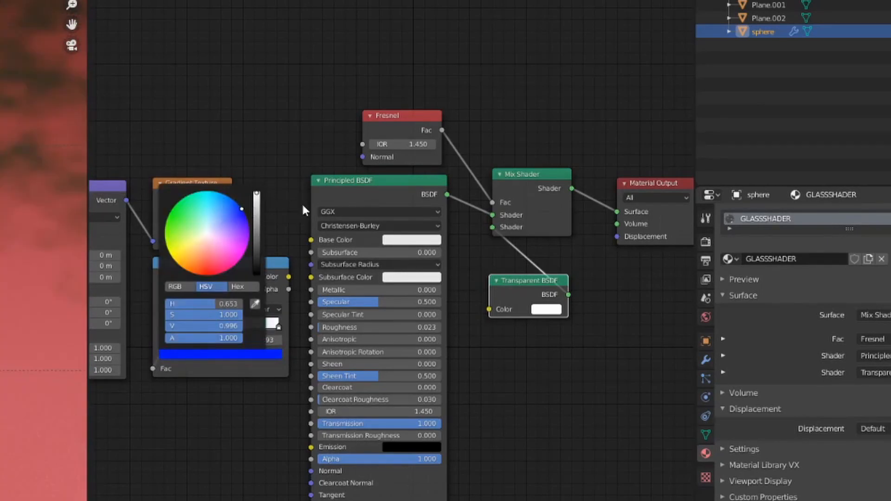
Place another ColorRamp stop just past the blue one and color it magenta.
drag(191, 327, 229, 328)
click(227, 354)
drag(250, 243, 245, 250)
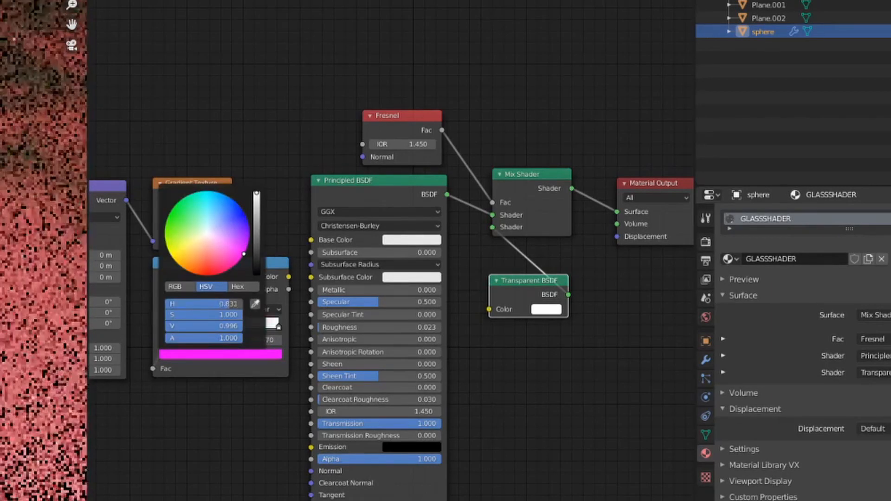
Add a ColorRamp stop between the magenta and white stops and color it red.
click(164, 309)
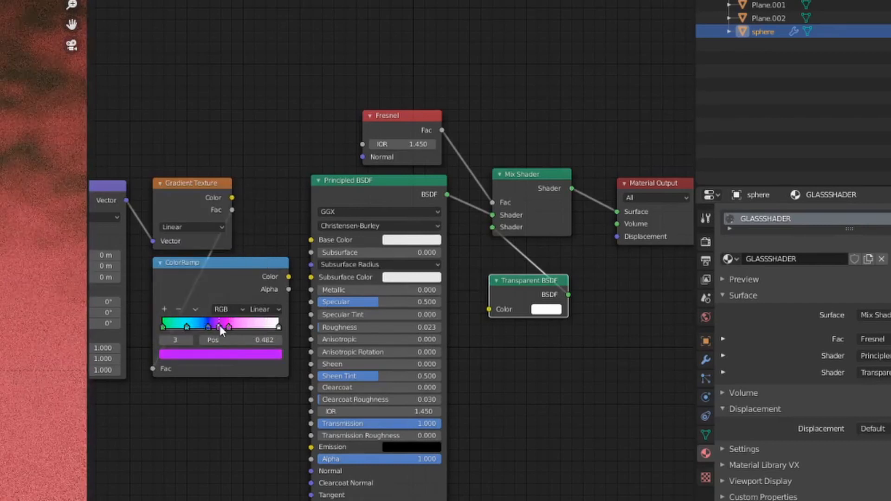
drag(220, 326, 248, 327)
click(238, 353)
drag(217, 247, 210, 275)
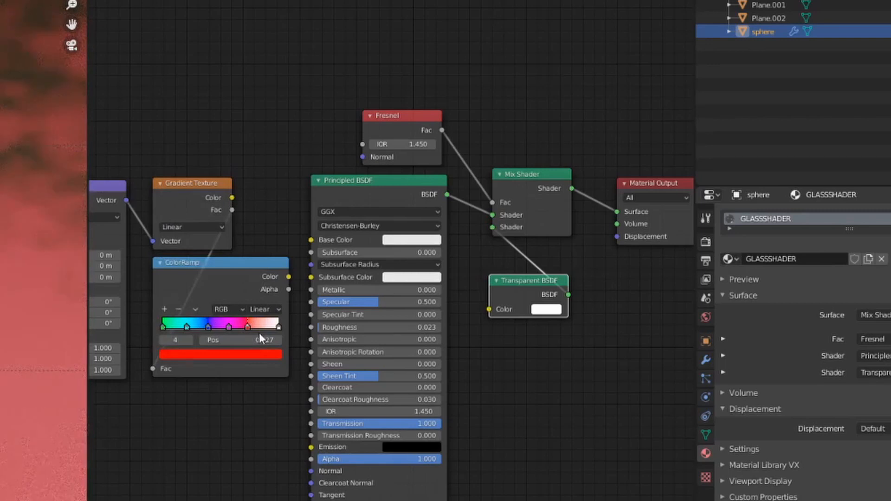
Change the ColorRamp's last stop from white to orange.
click(280, 327)
click(261, 357)
drag(216, 242, 180, 266)
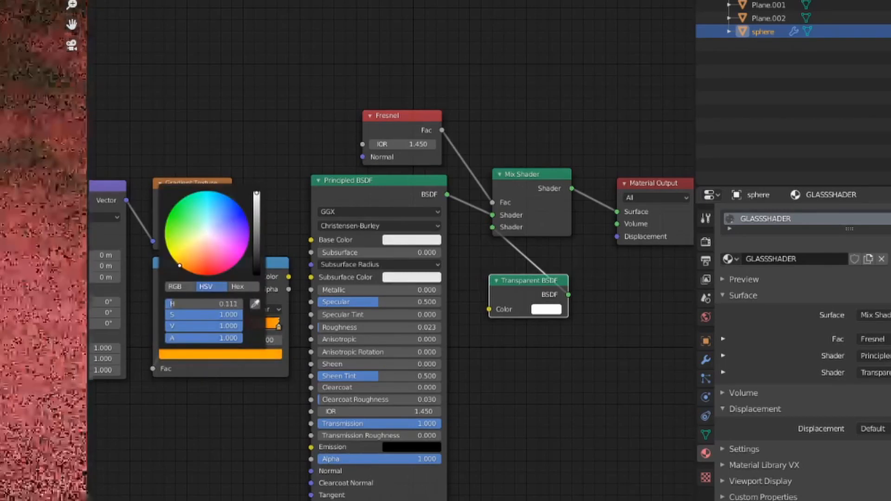
Space the ColorRamp's intermediate stops more evenly and set its interpolation to B-Spline.
click(249, 327)
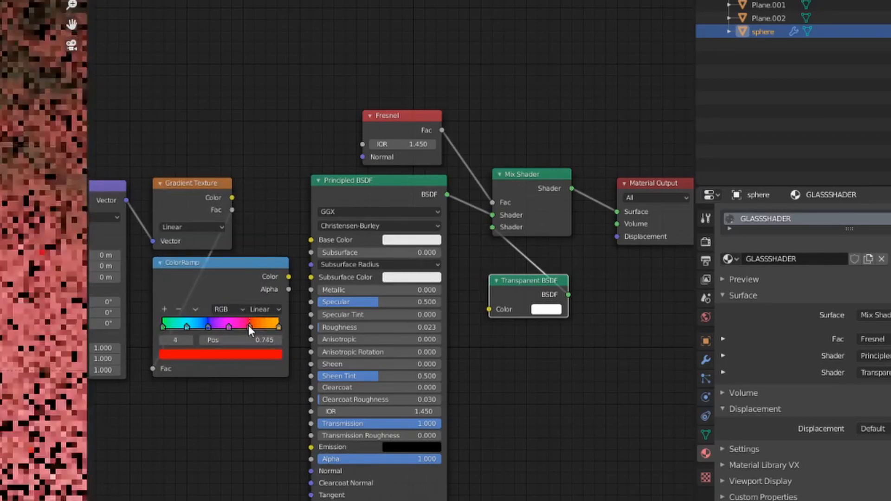
drag(251, 327, 183, 328)
click(163, 327)
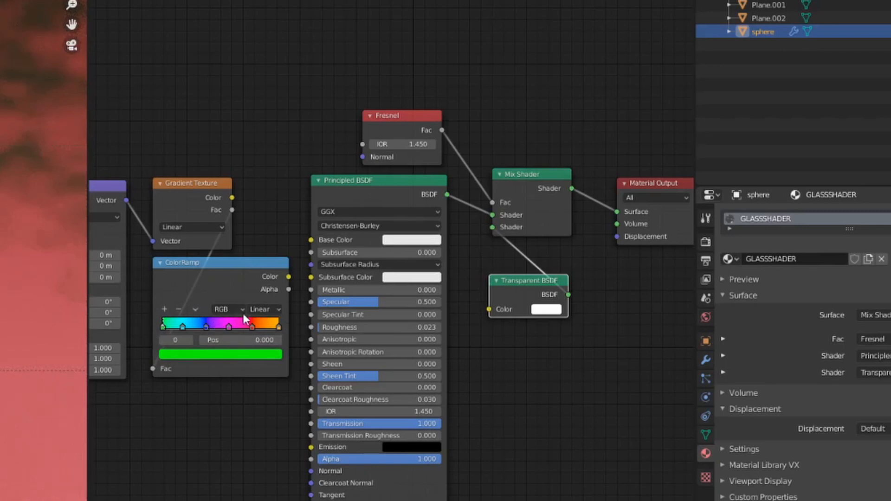
click(262, 310)
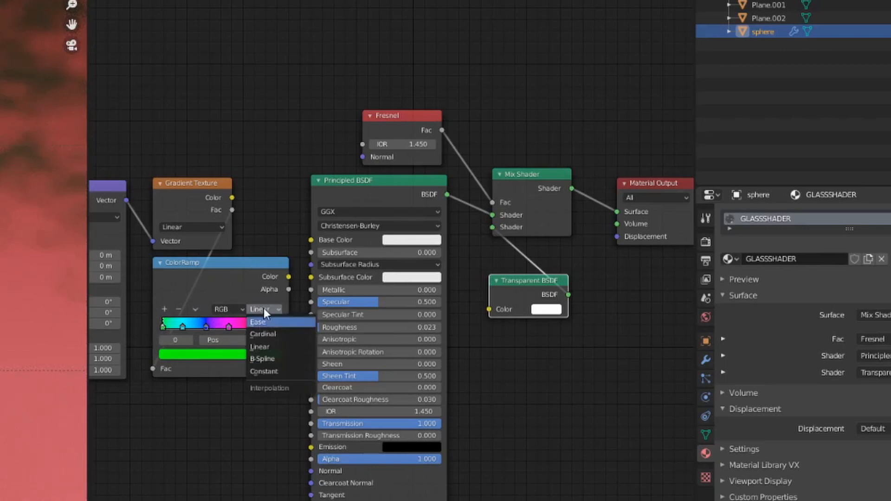
click(260, 359)
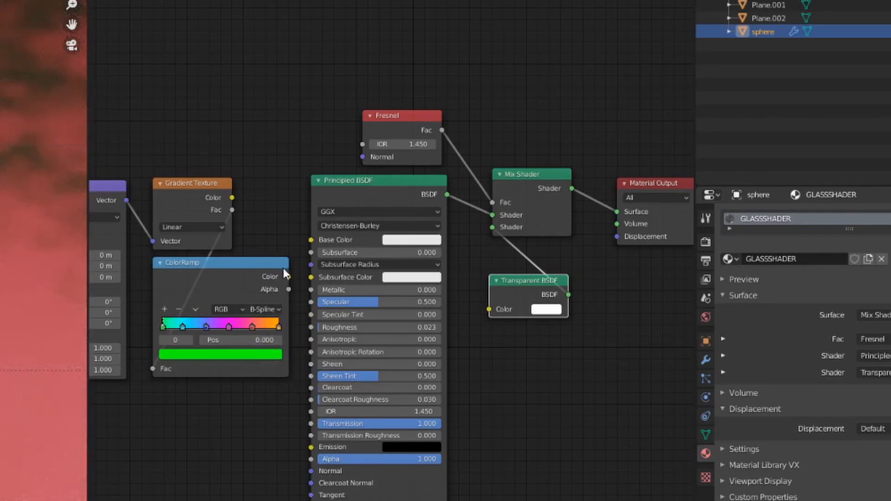
Connect the ColorRamp's Color output to the Transparent BSDF's Color input and inspect the sphere, returning to the camera view.
drag(288, 276, 488, 310)
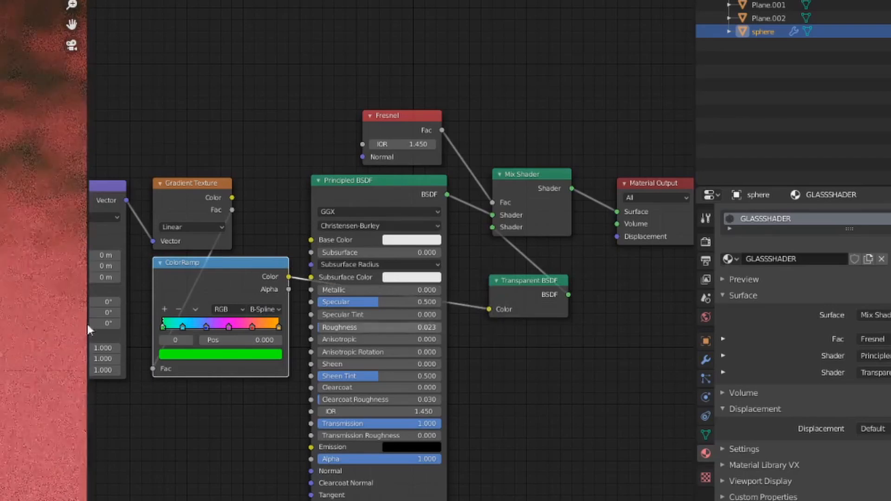
scroll(48, 363, up, 2)
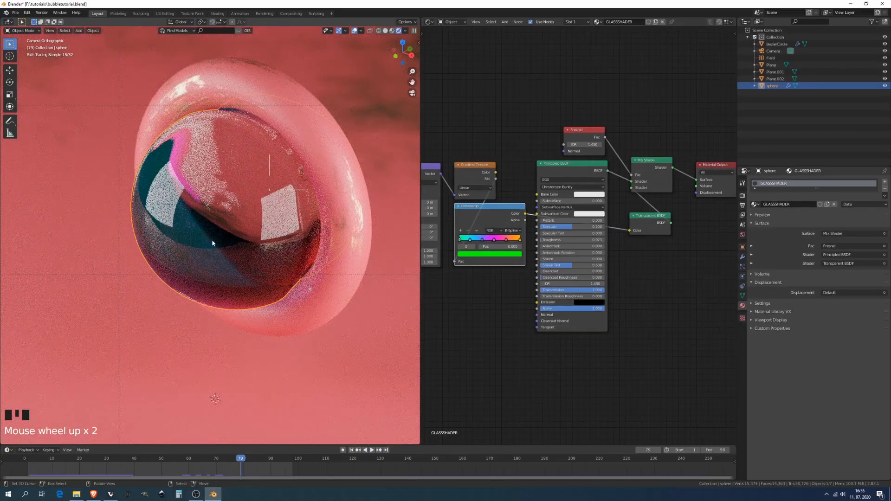
middle_drag(310, 236, 184, 266)
scroll(209, 253, up, 4)
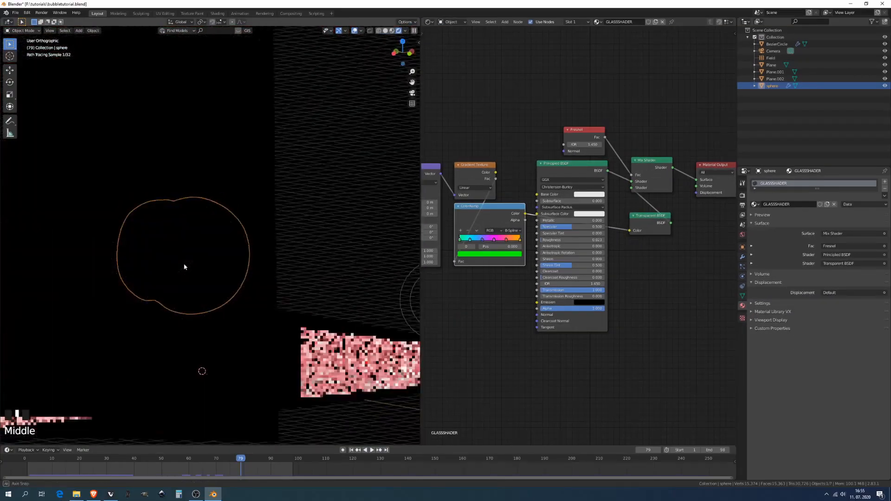
key(KP_0)
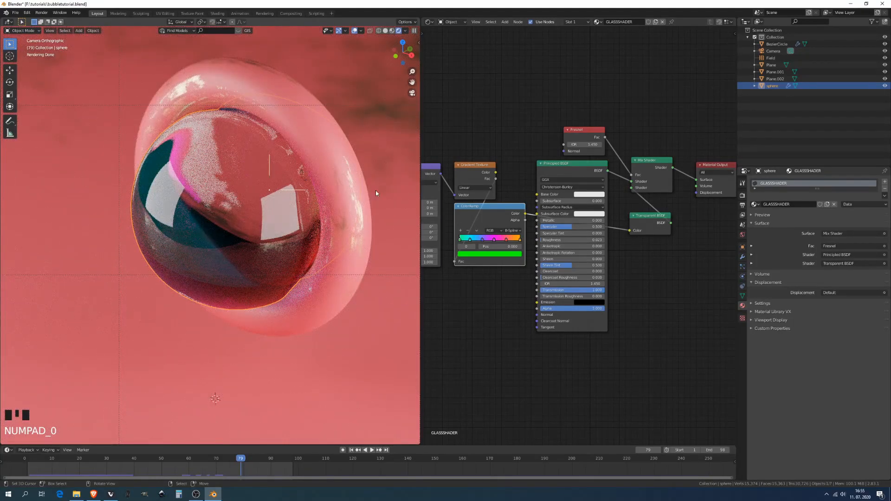
Lower the Principled BSDF's IOR to 1.150.
middle_drag(512, 293, 507, 272)
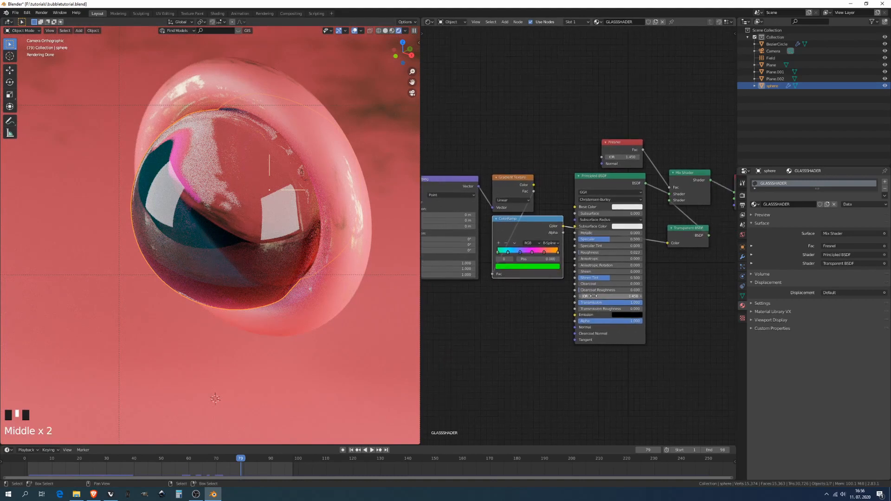
click(580, 297)
click(580, 297)
click(580, 297)
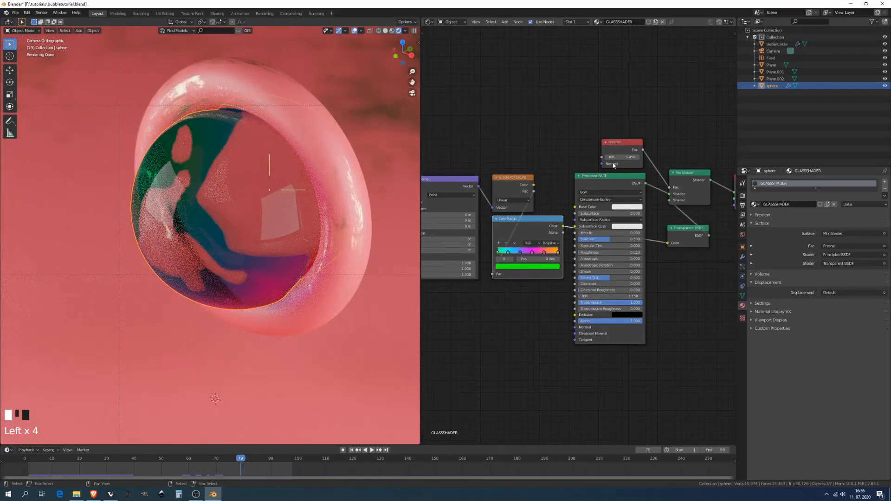
Set the Fresnel node's IOR to 1.100.
drag(618, 157, 599, 157)
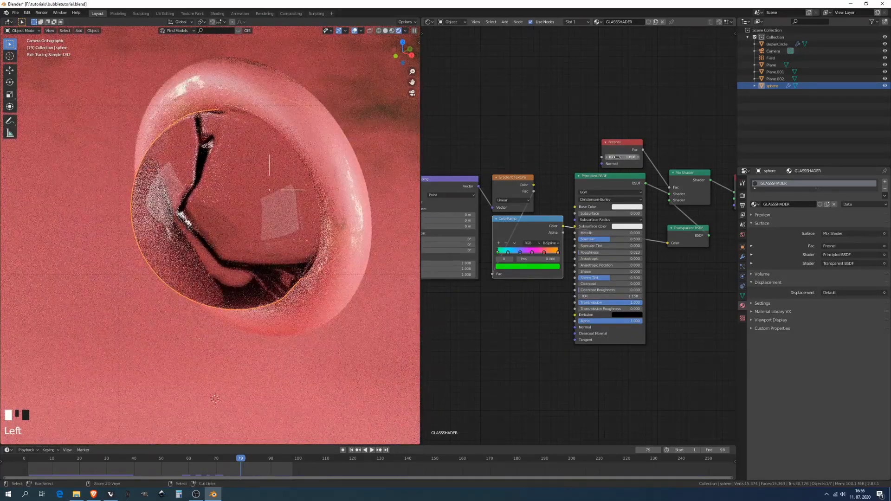
click(638, 157)
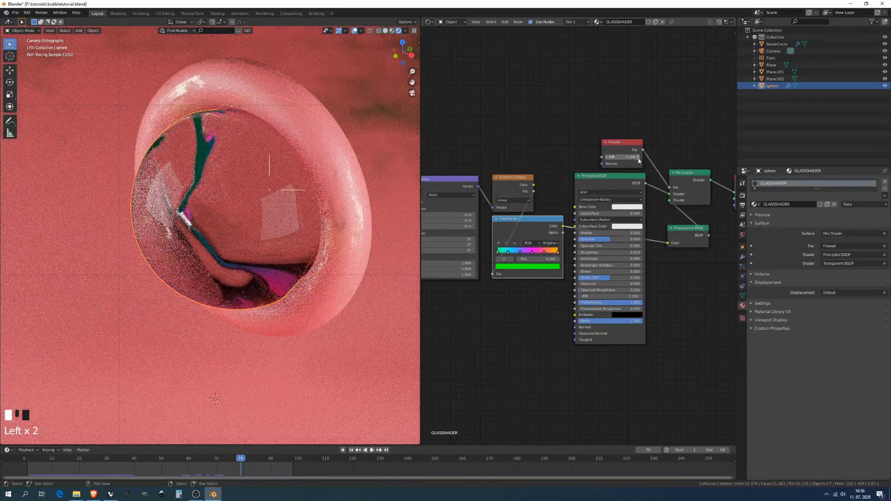
click(639, 157)
click(606, 158)
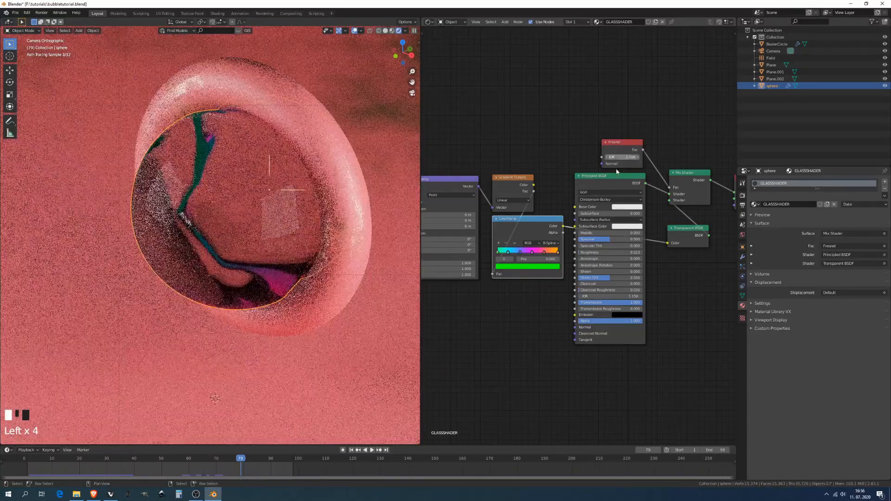
Change the Gradient Texture's type to Spherical.
click(513, 200)
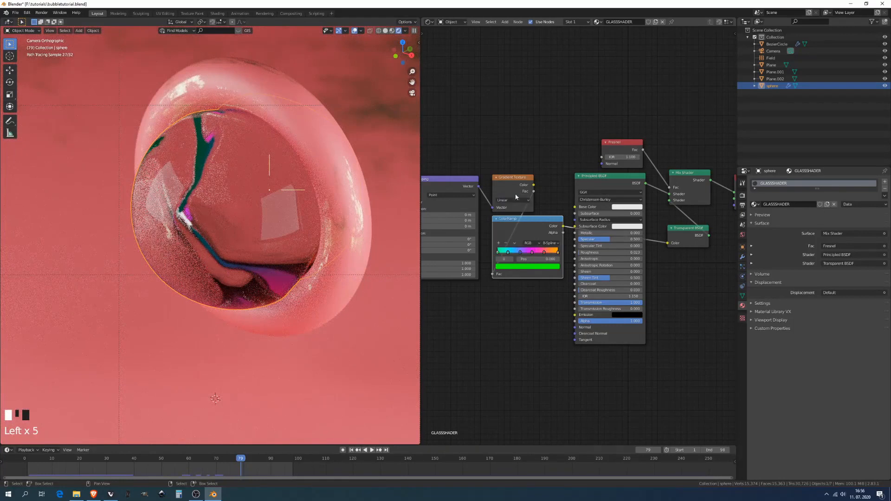
click(511, 200)
click(510, 200)
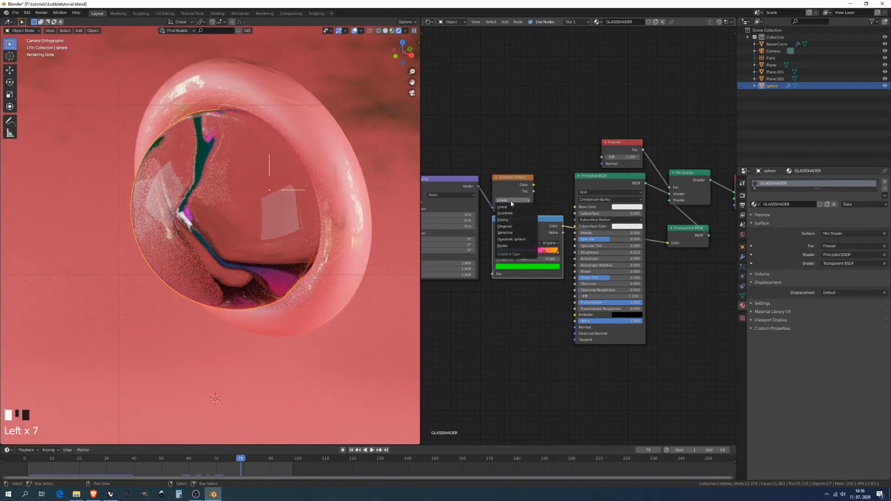
click(511, 201)
click(511, 233)
Try the Quadratic, Easing and Diagonal types on the Gradient Texture, then return to Spherical.
click(512, 200)
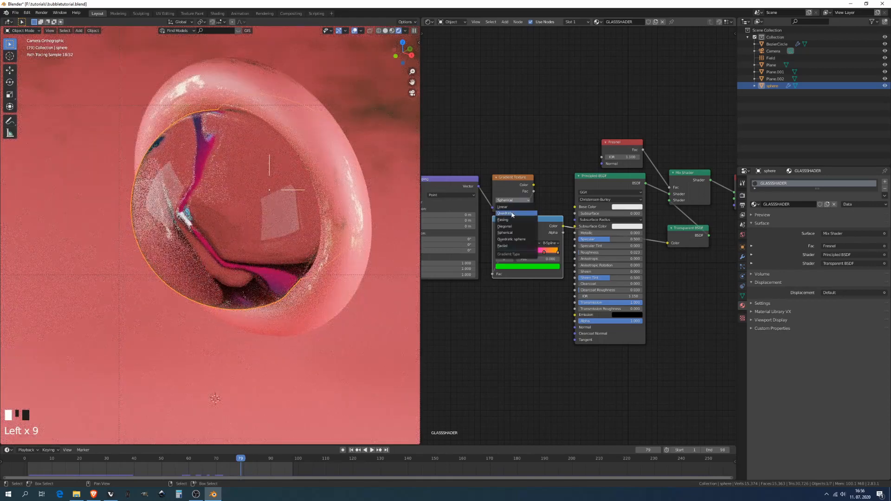
click(513, 213)
click(513, 199)
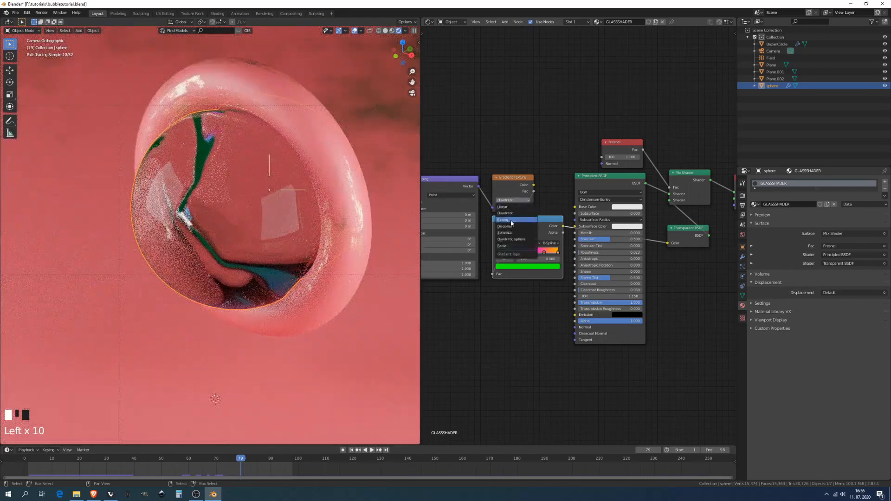
click(511, 221)
click(513, 200)
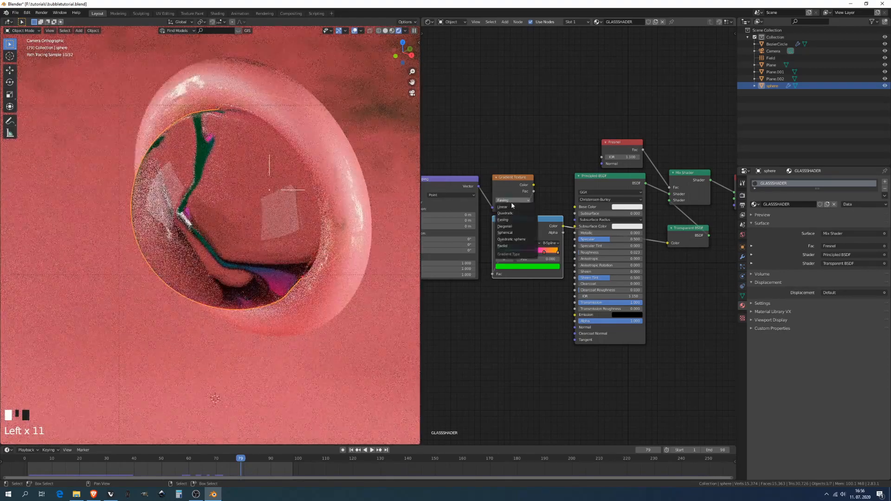
click(509, 228)
click(510, 201)
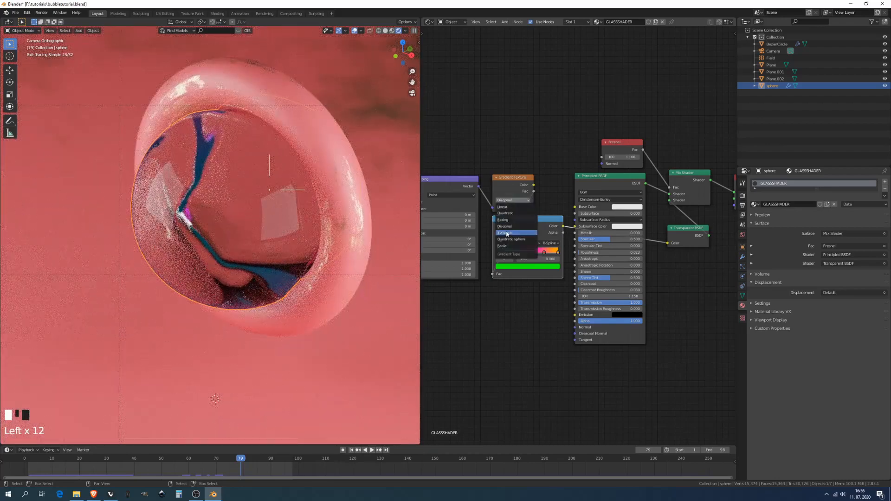
click(507, 233)
Set the Principled BSDF's Sheen Tint to 0 and its IOR to 1.250.
middle_drag(660, 277, 650, 279)
drag(598, 279, 569, 279)
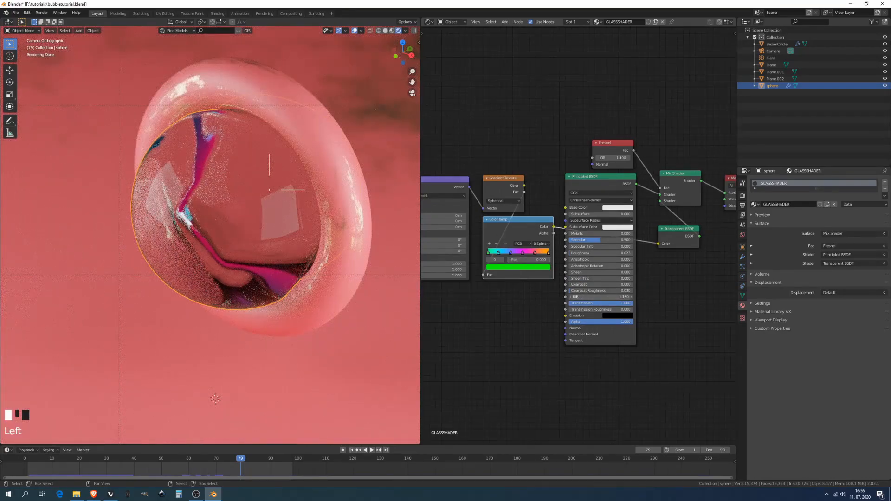
drag(625, 297, 606, 298)
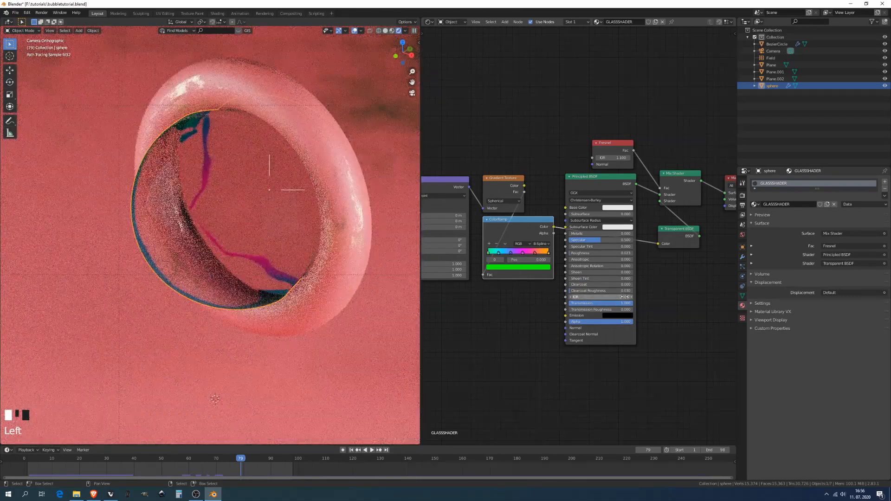
click(631, 297)
click(631, 298)
click(631, 297)
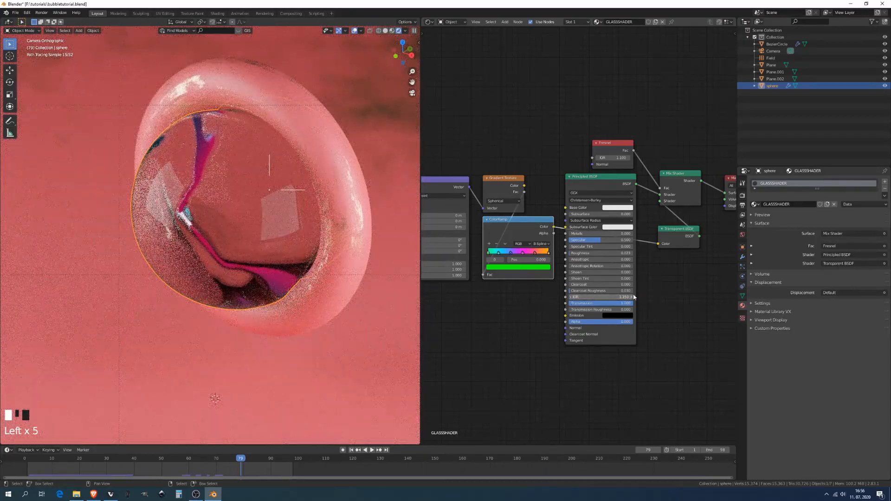
click(632, 297)
Play the animation from frame 1 to frame 45 and inspect the bubble material inside the ring.
scroll(211, 260, down, 4)
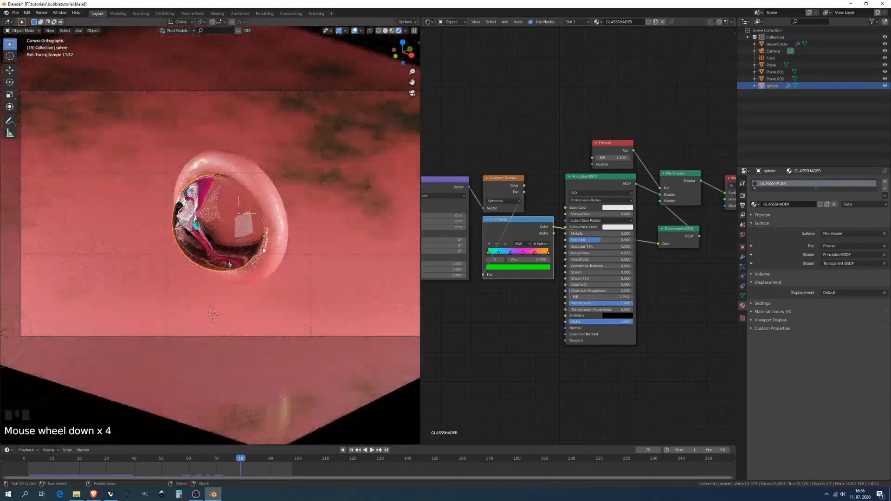
click(352, 450)
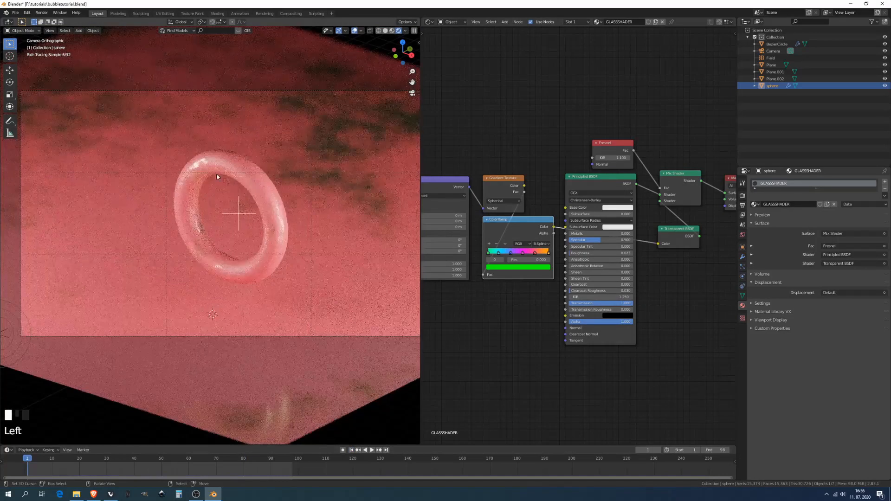
scroll(309, 242, down, 3)
key(alt+a)
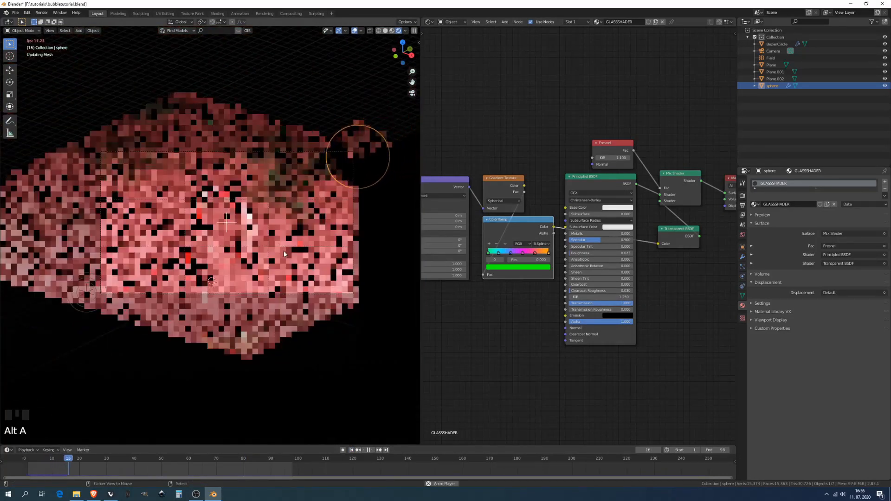
key(alt+a)
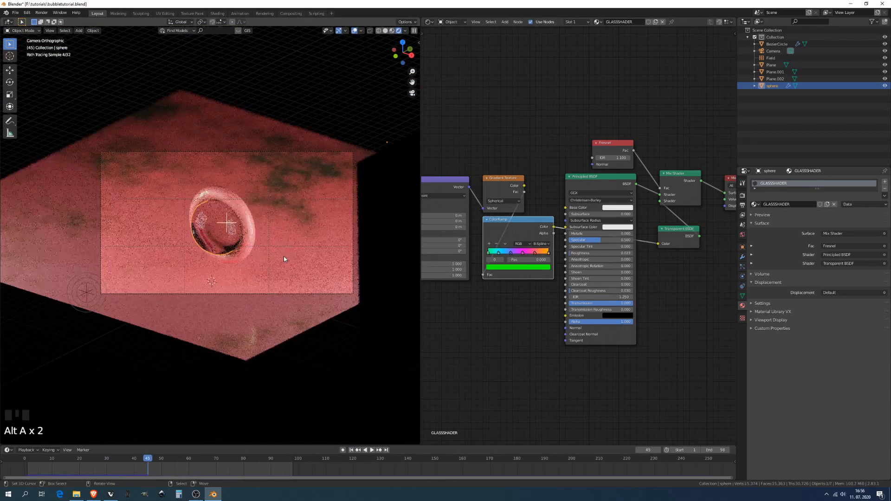
scroll(247, 271, up, 4)
scroll(247, 270, up, 2)
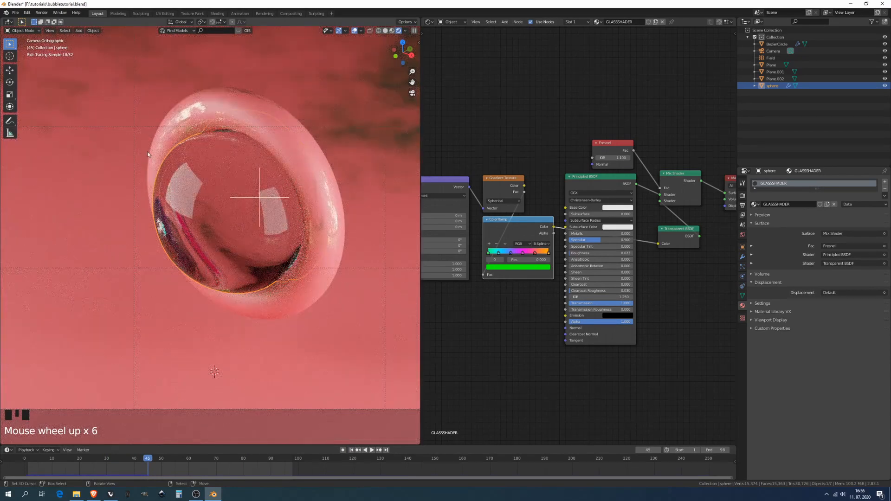
Set the World background Strength to 1.000 so the palermo_sidewalk_4k.hdr environment lights the scene.
scroll(157, 258, down, 2)
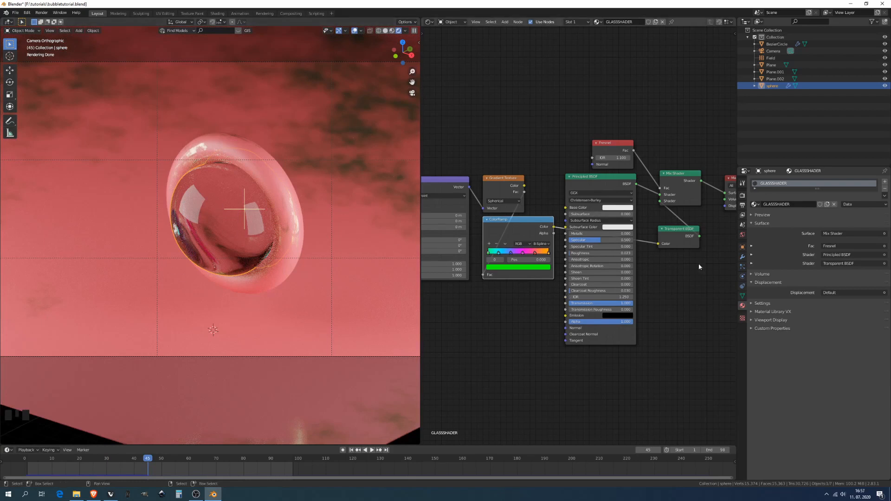
click(743, 235)
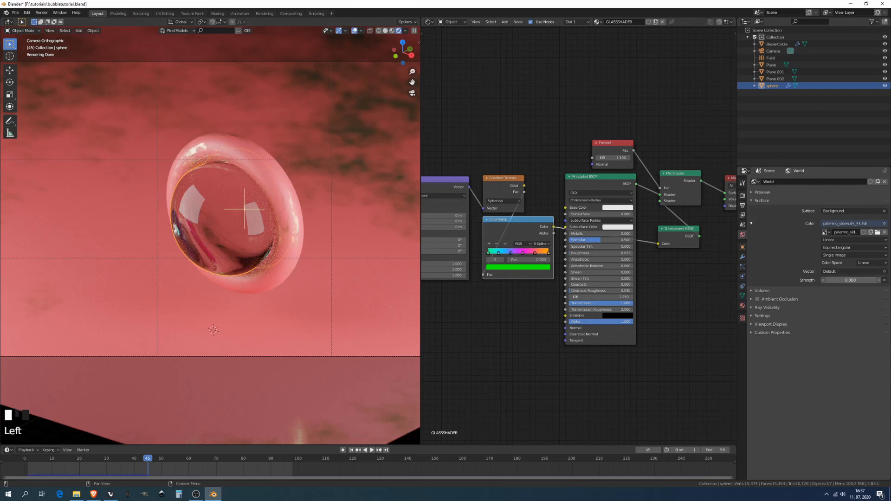
right_click(843, 278)
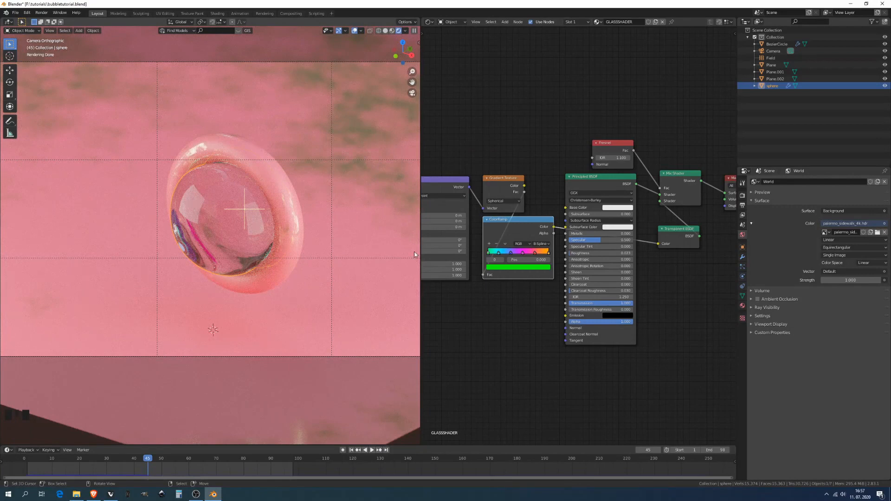
Play the animation up to frame 53, inspect the bubble and ring from another angle, and return to the camera view.
key(alt+a)
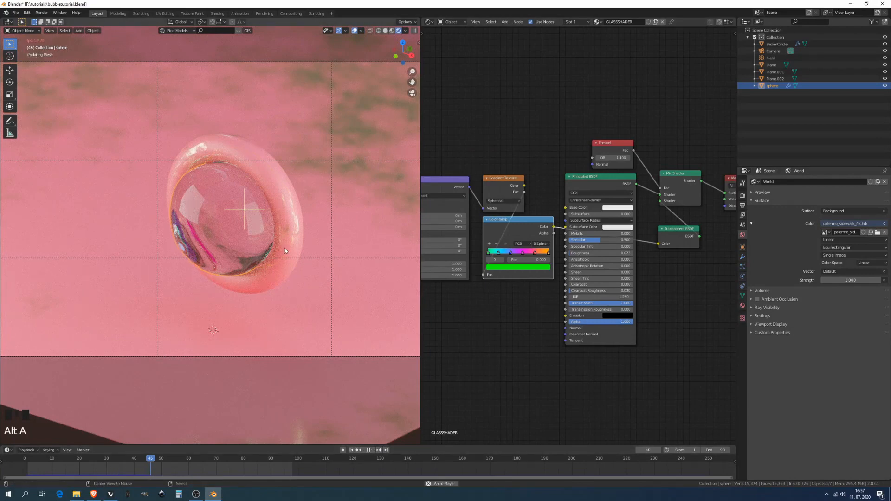
key(alt+a)
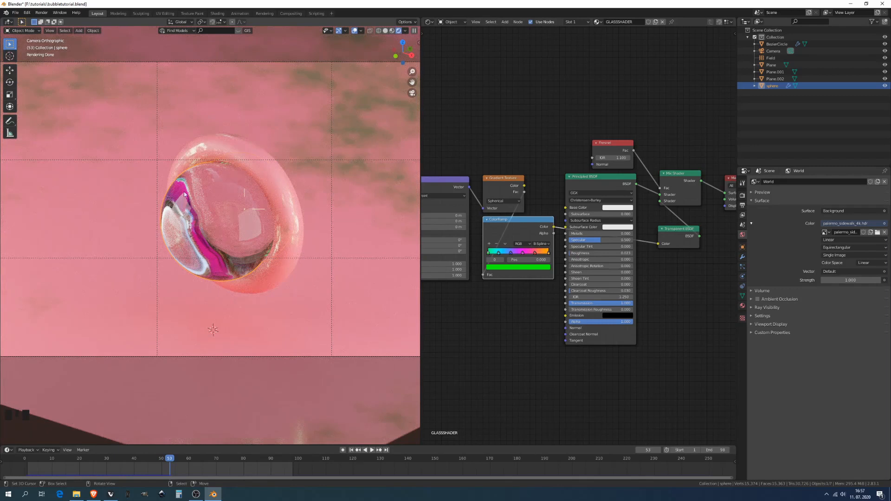
middle_drag(224, 287, 243, 259)
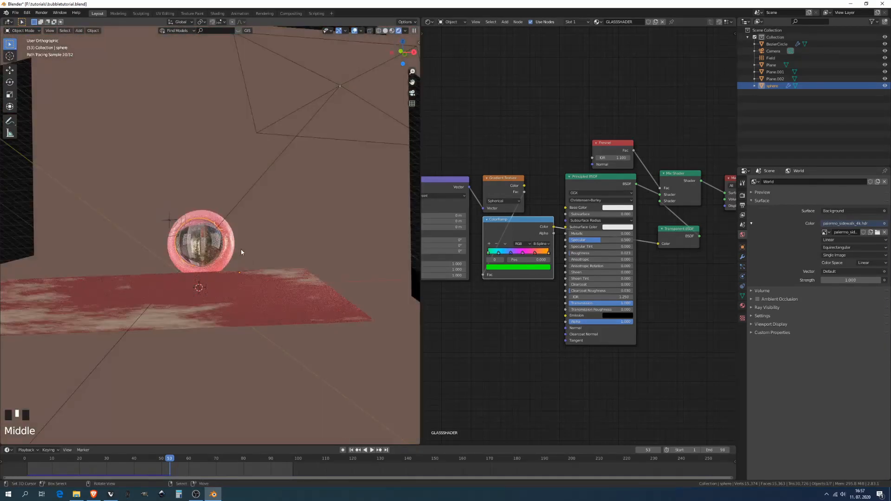
key(KP_0)
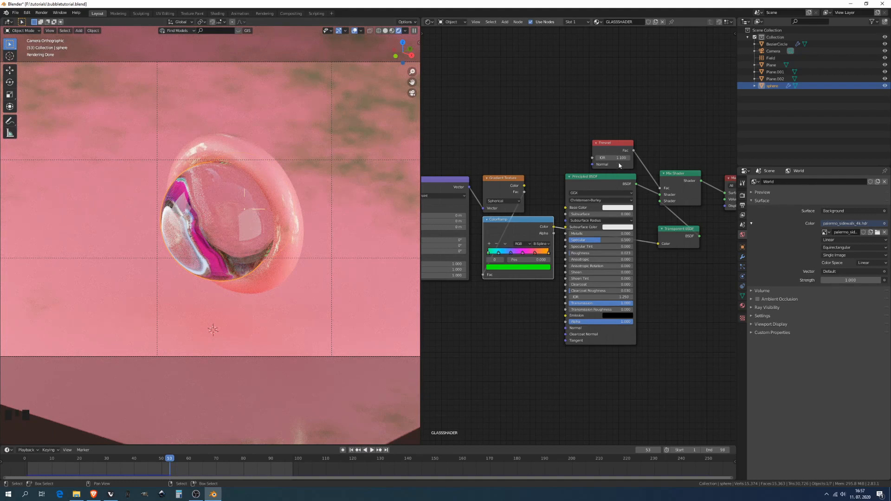
Set the IOR of the GLASSSHADER material's Principled BSDF to 1.150.
click(632, 297)
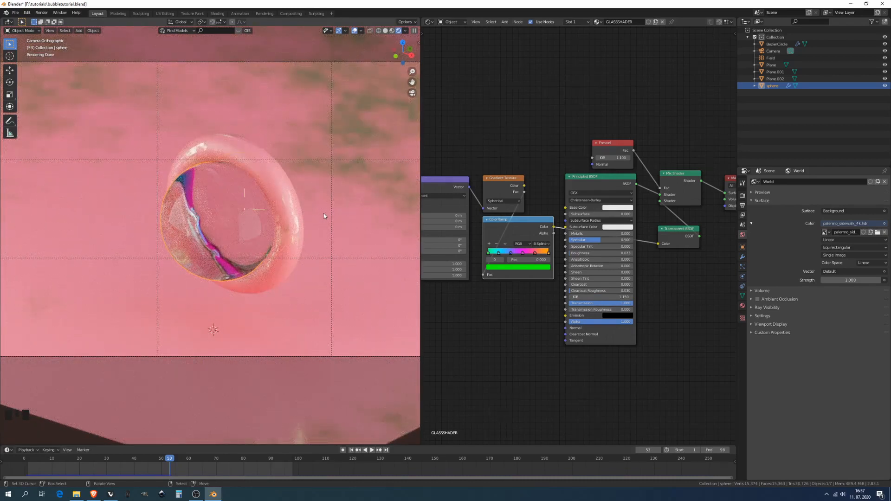
scroll(324, 213, down, 3)
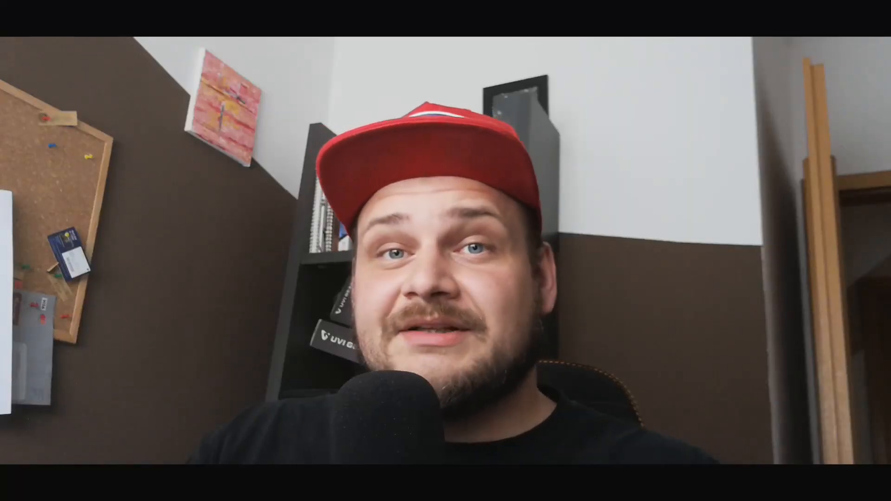